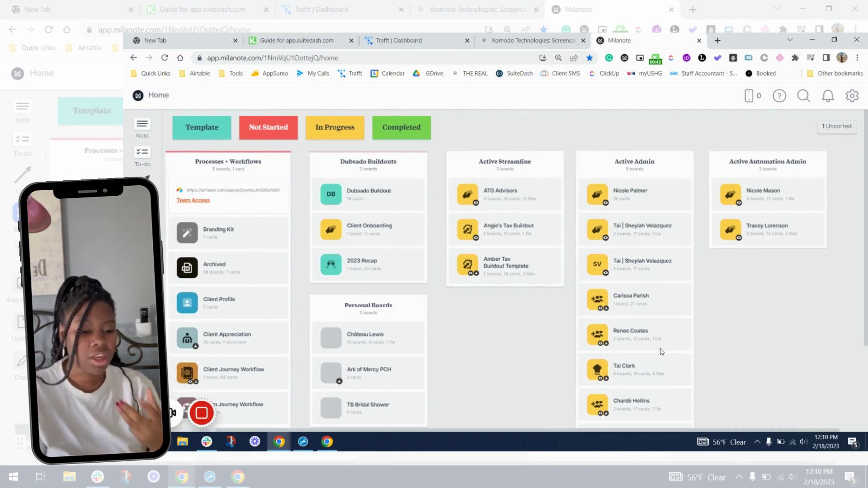
scroll(661, 352, "left", 1)
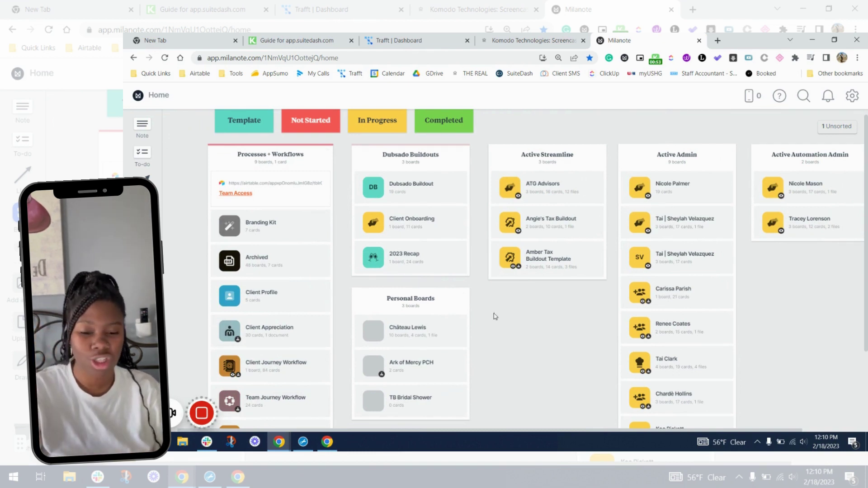
double_click(510, 325)
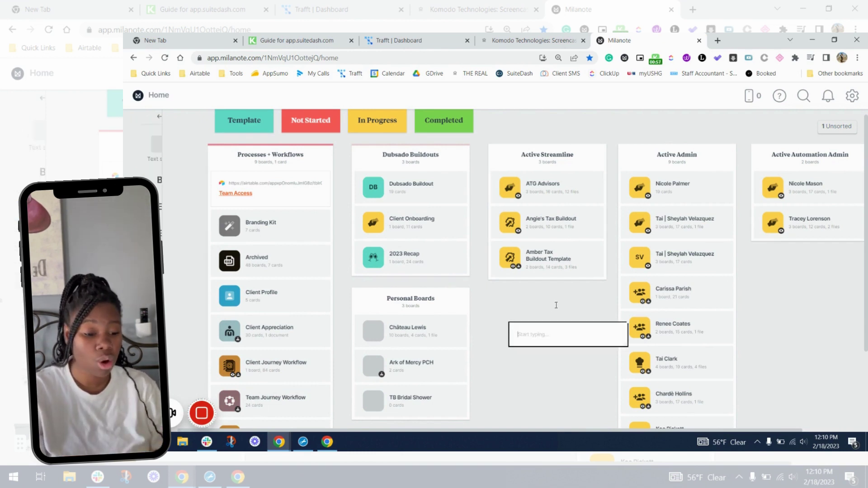
left_click(528, 378)
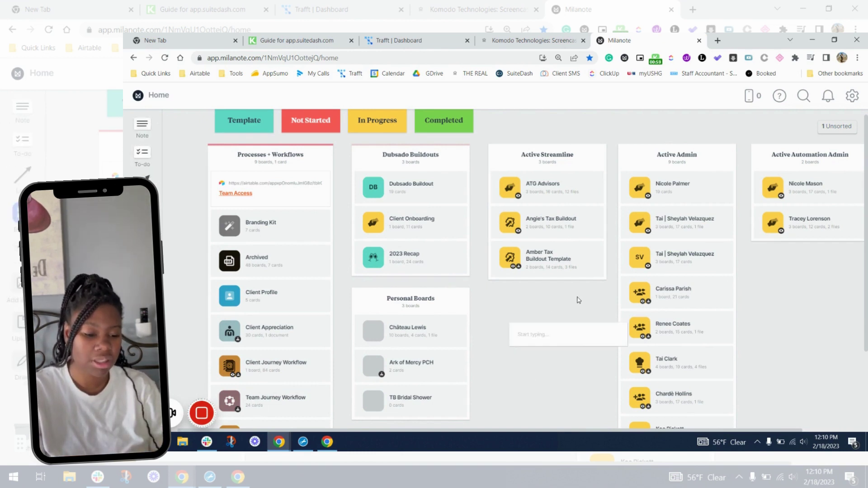
left_click_drag(578, 298, 558, 396)
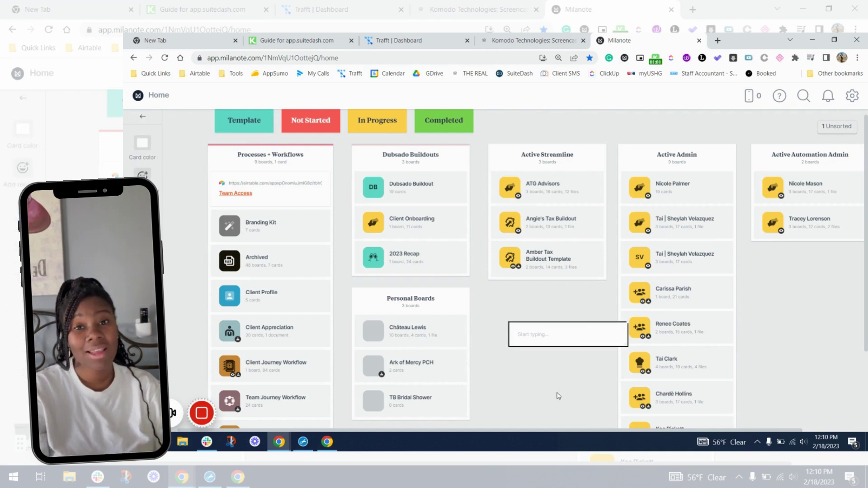
key("Delete")
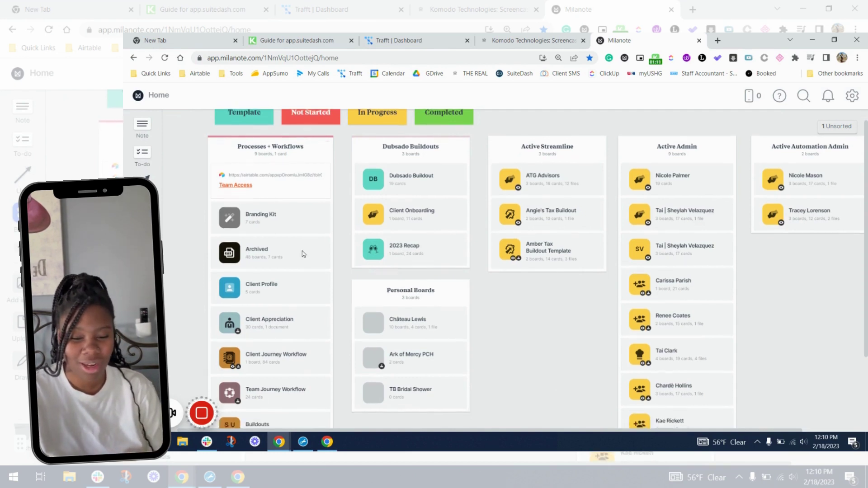
scroll(303, 254, "up", 1)
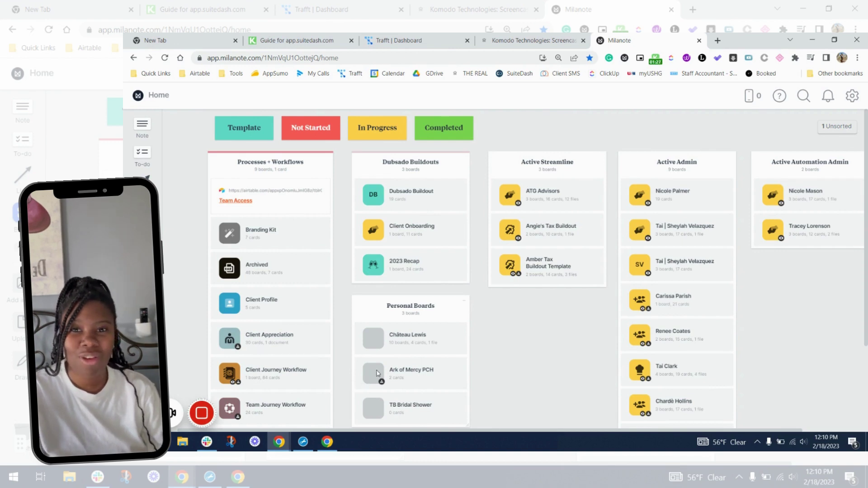
scroll(545, 297, "right", 1)
scroll(545, 297, "right", 5)
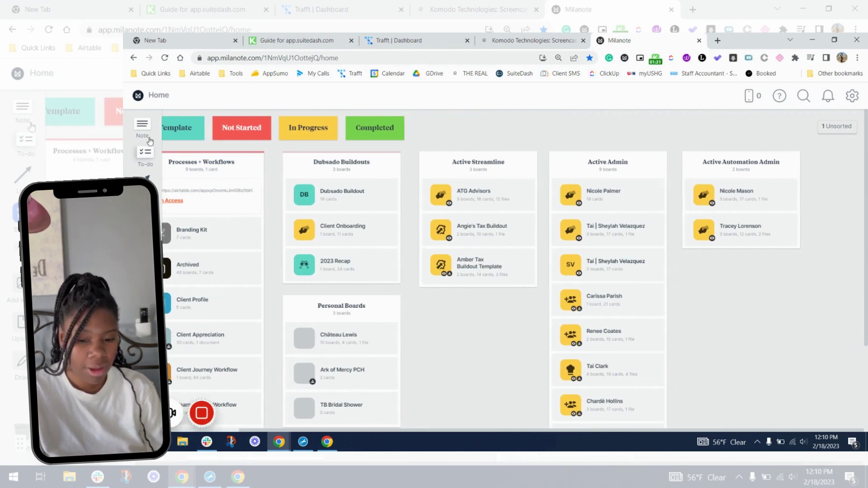
- Drag a Board from the More tools flyout below Active Streamline, keeping the name 'New Board'
left_click(143, 192)
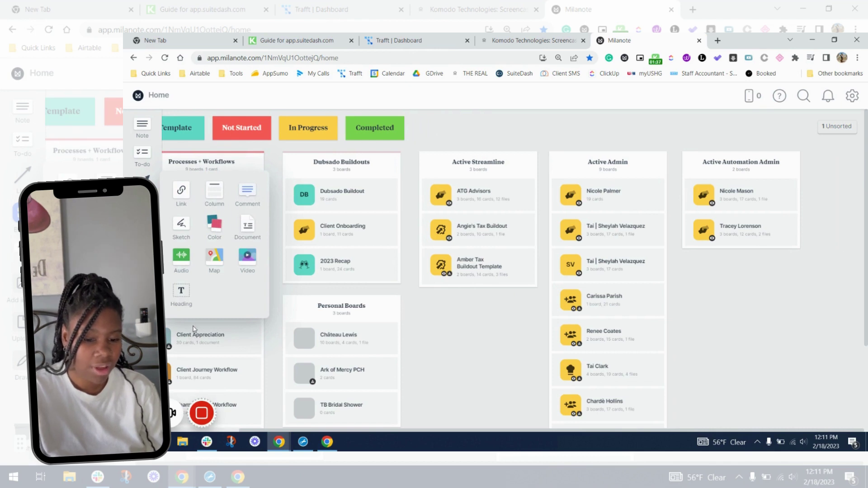
left_click_drag(143, 210, 468, 337)
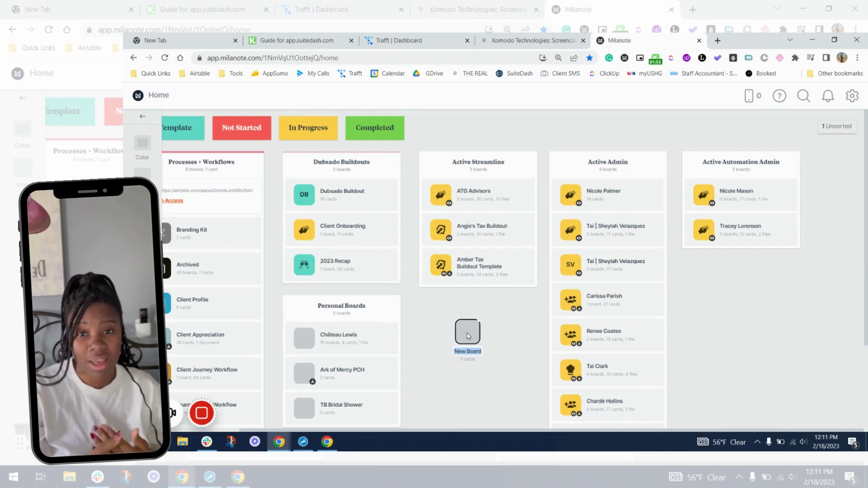
left_click(511, 333)
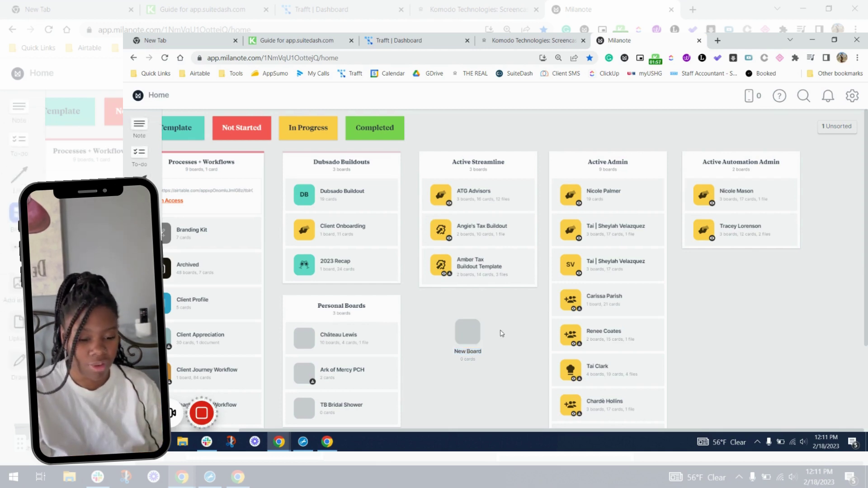
- Open New Board and preview the Project Plan, Moodboard and Creative Brief templates
left_click(467, 341)
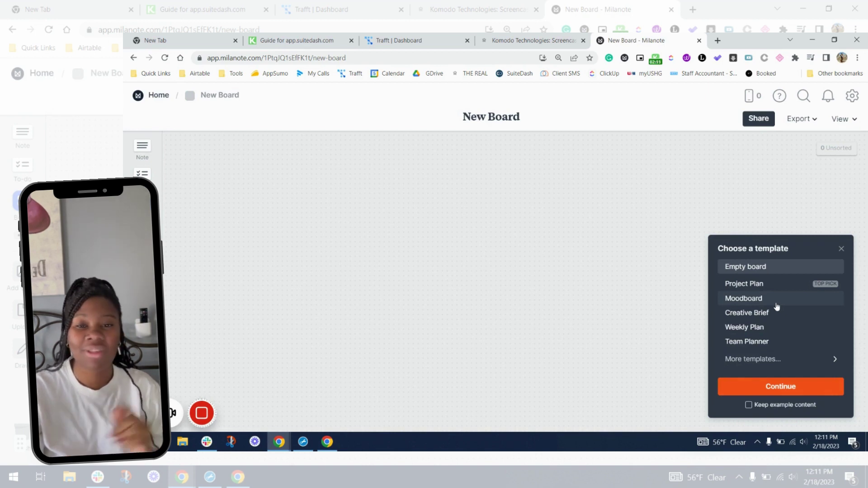
left_click(772, 289)
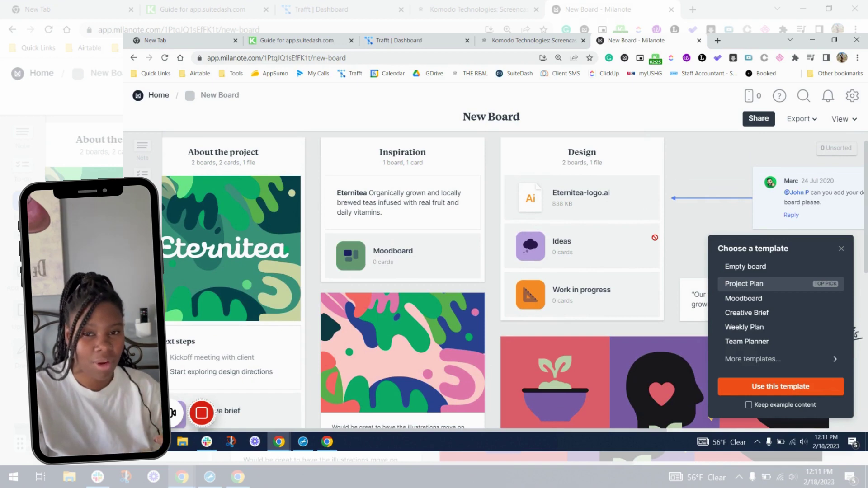
left_click(744, 300)
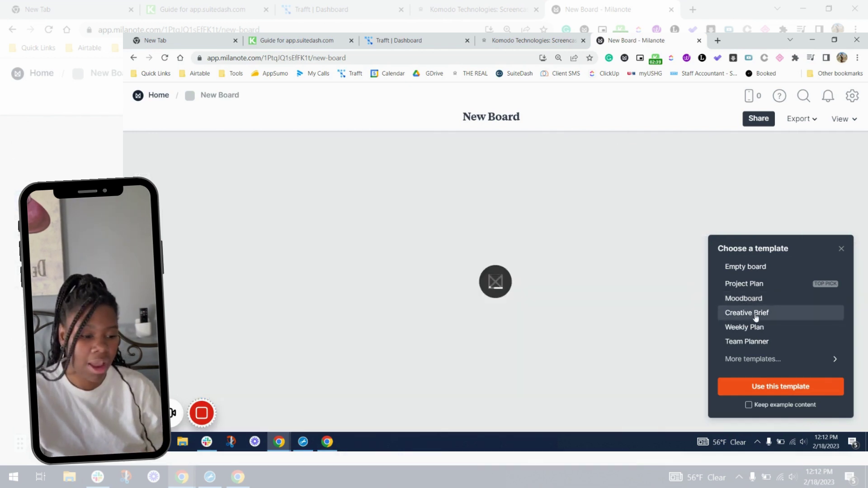
left_click(756, 317)
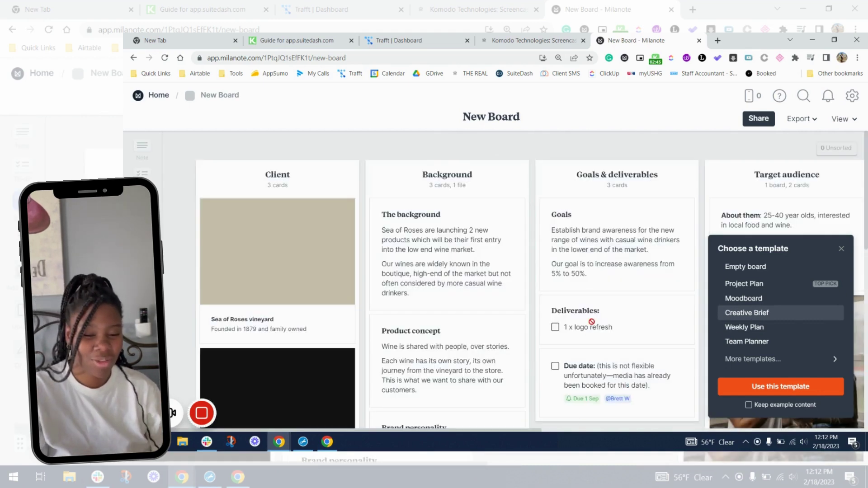
- Preview the Weekly Plan and Team Planner templates with example content kept
scroll(592, 323, "down", 2)
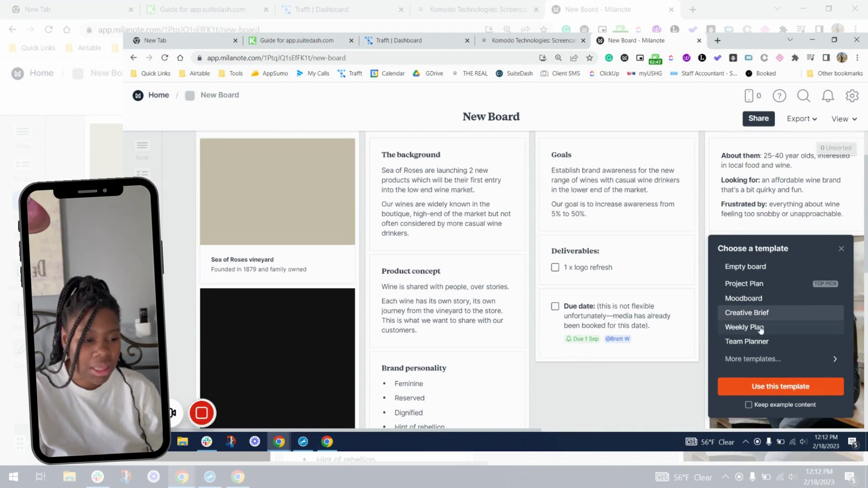
left_click(761, 328)
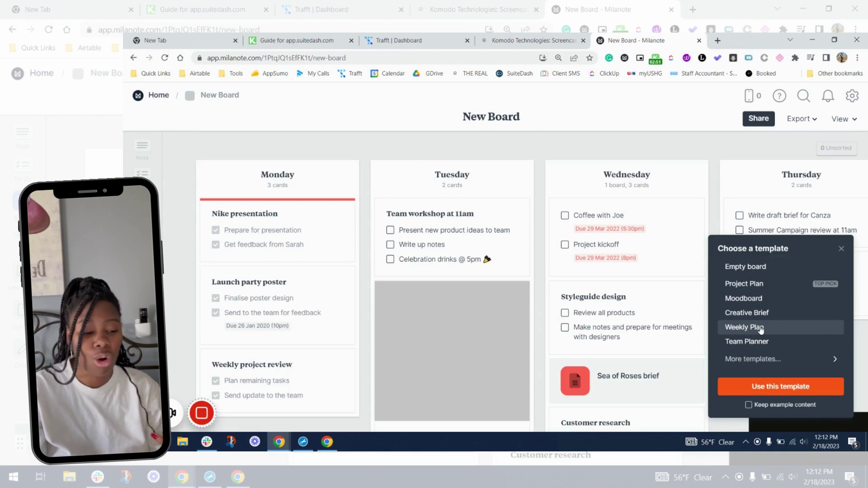
scroll(591, 244, "down", 2)
left_click(755, 405)
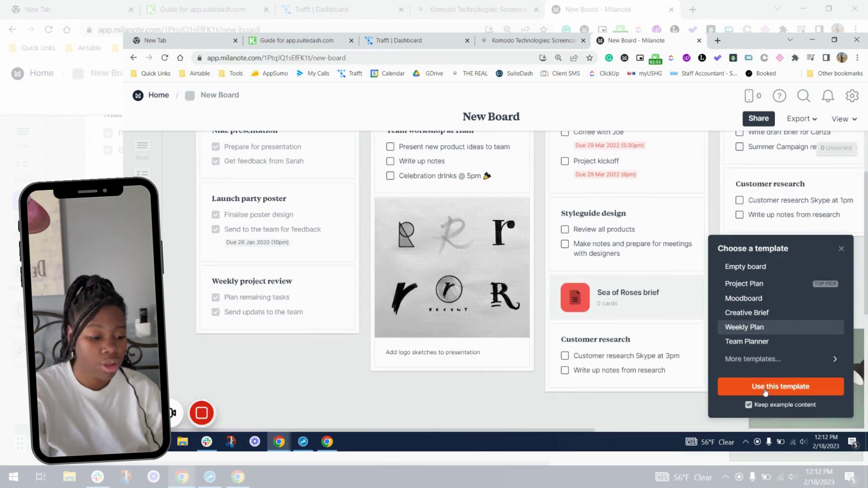
left_click(778, 343)
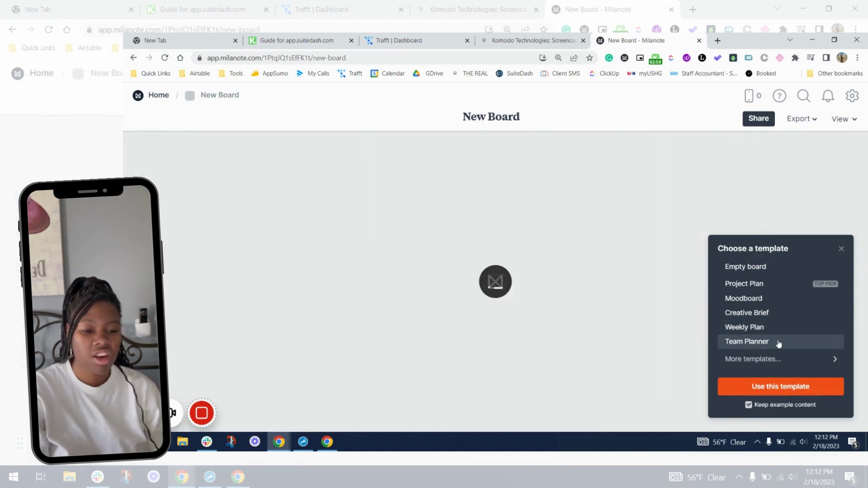
right_click(776, 367)
- Apply the Mapping Board template from Your custom templates to New Board
left_click(776, 367)
left_click(776, 366)
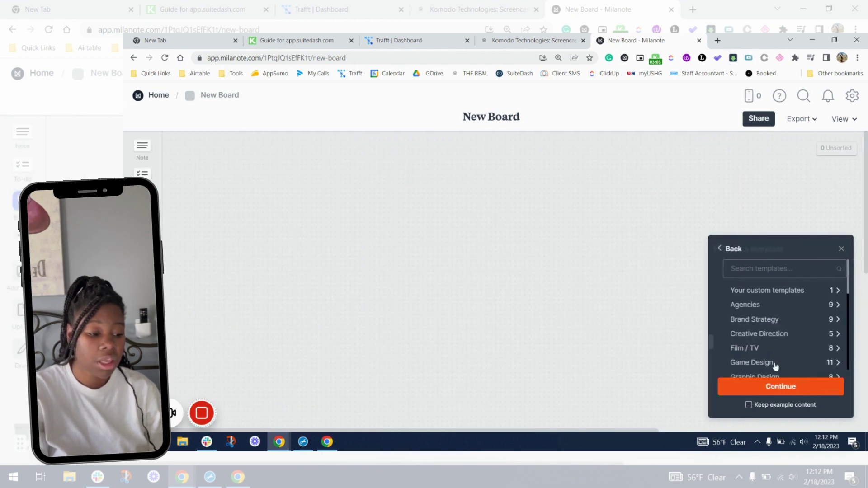
left_click(788, 292)
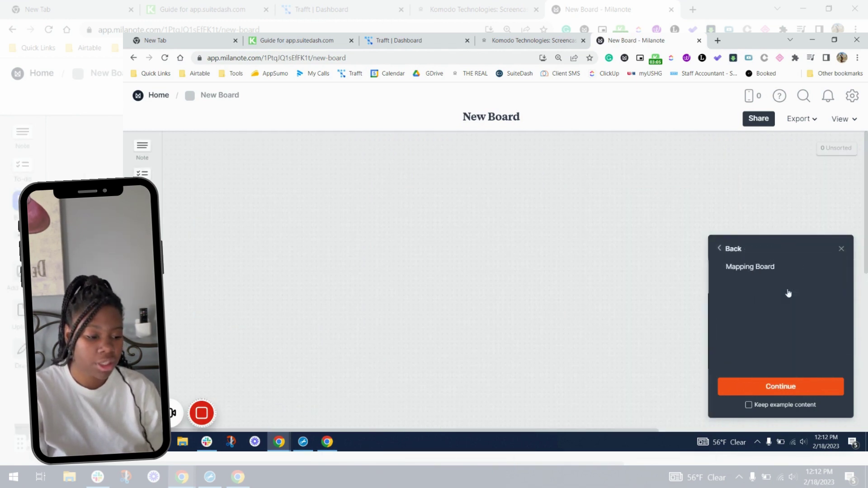
left_click(725, 249)
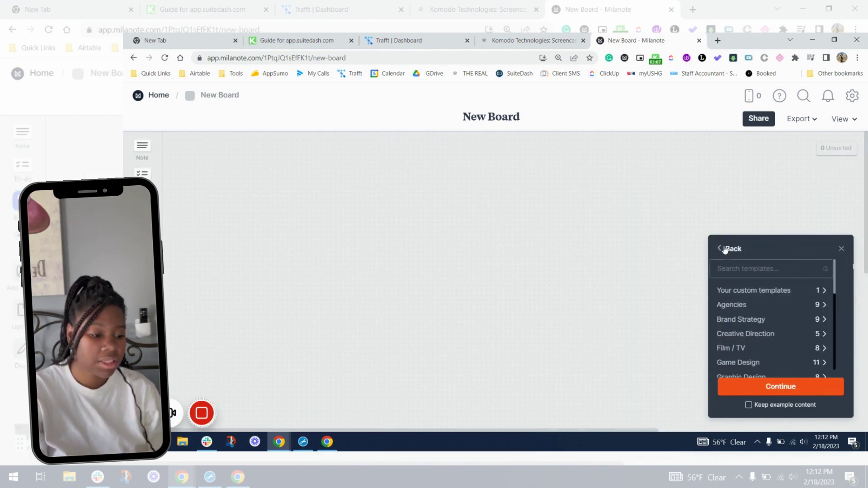
left_click(777, 293)
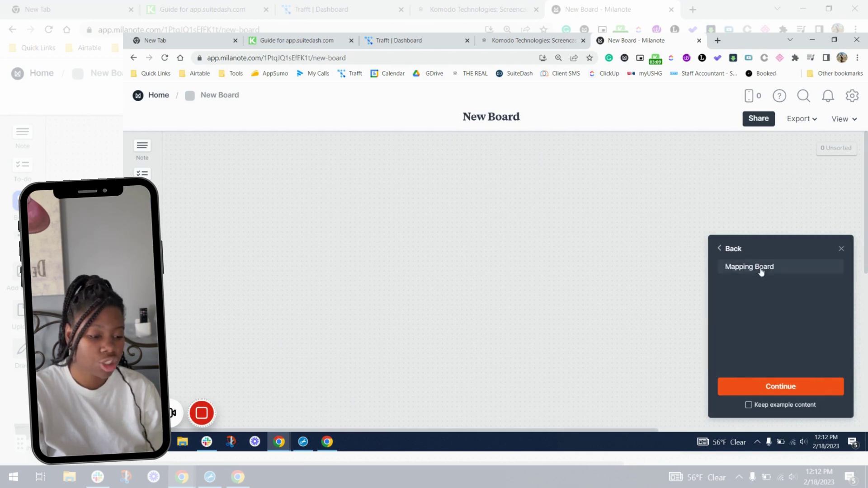
left_click(762, 270)
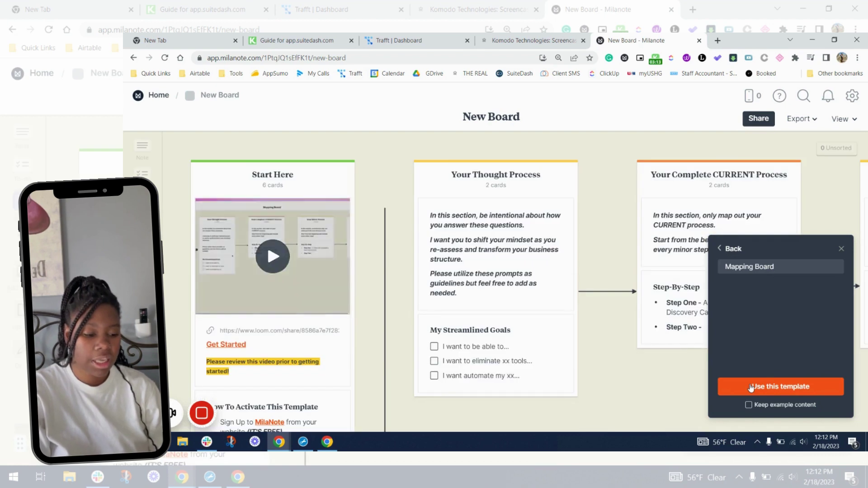
right_click(752, 388)
left_click(752, 388)
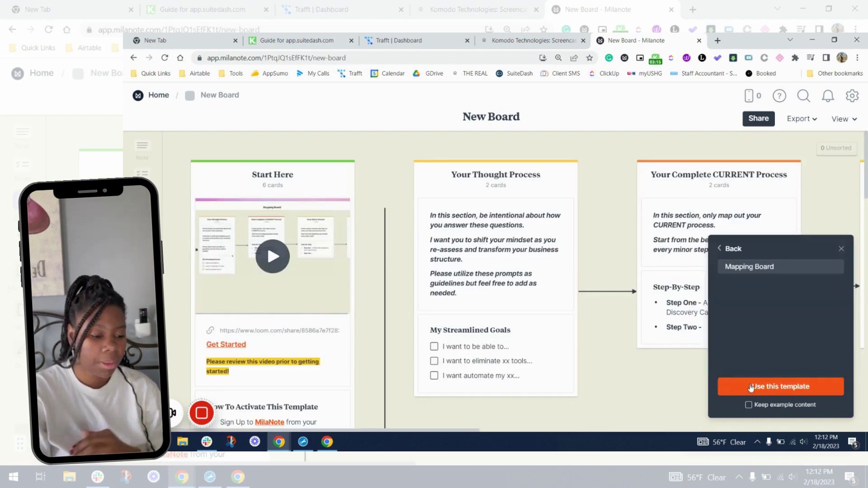
left_click(752, 388)
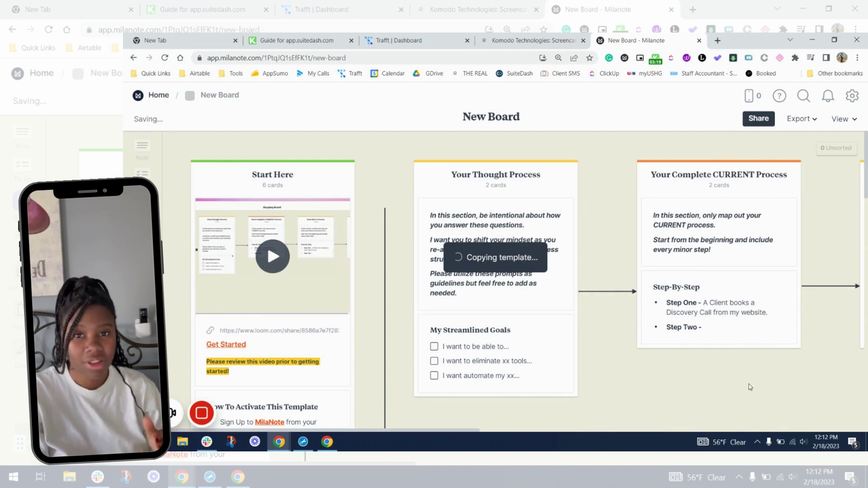
- Scroll through the Mapping Board content and show the extra item types like Link, Line, Column and Color
scroll(663, 316, "down", 1)
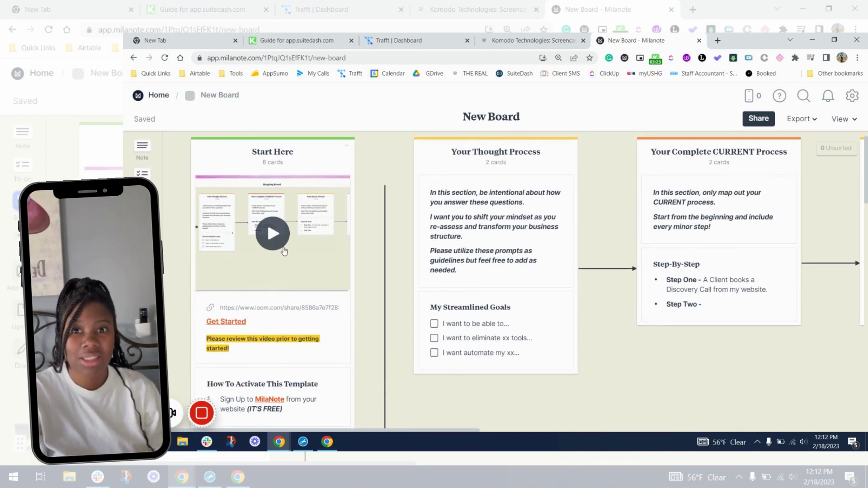
scroll(283, 251, "down", 4)
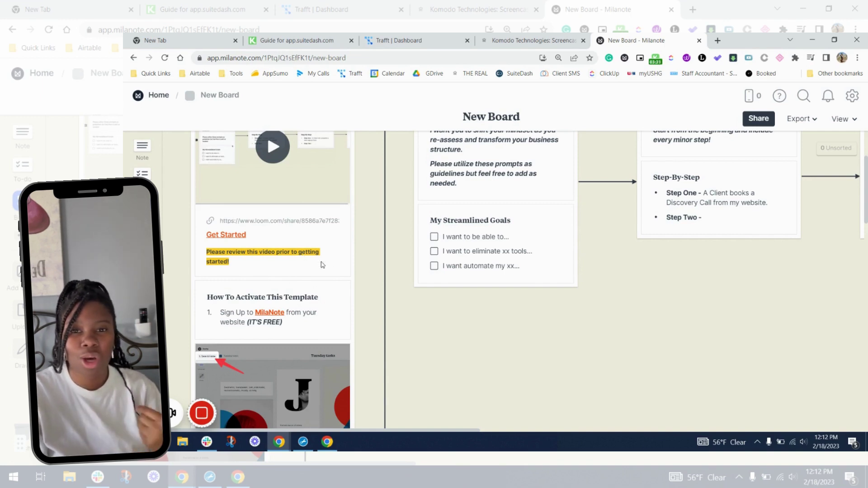
scroll(444, 333, "down", 4)
scroll(445, 332, "down", 12)
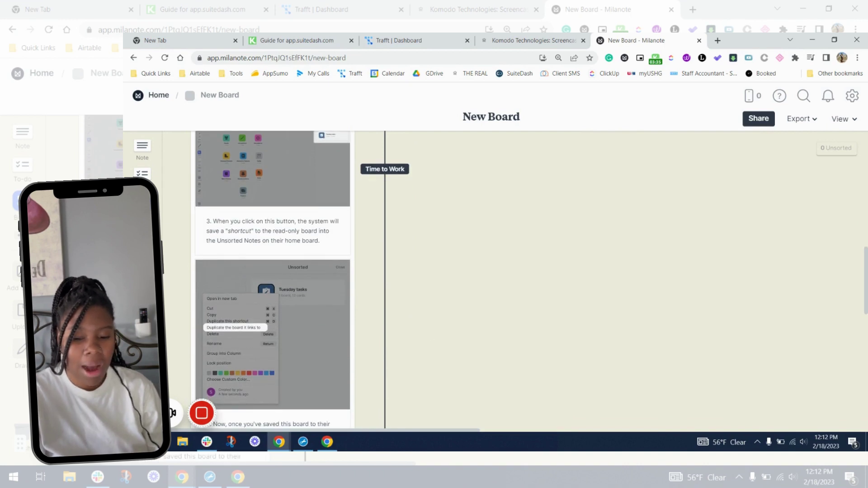
left_click(142, 272)
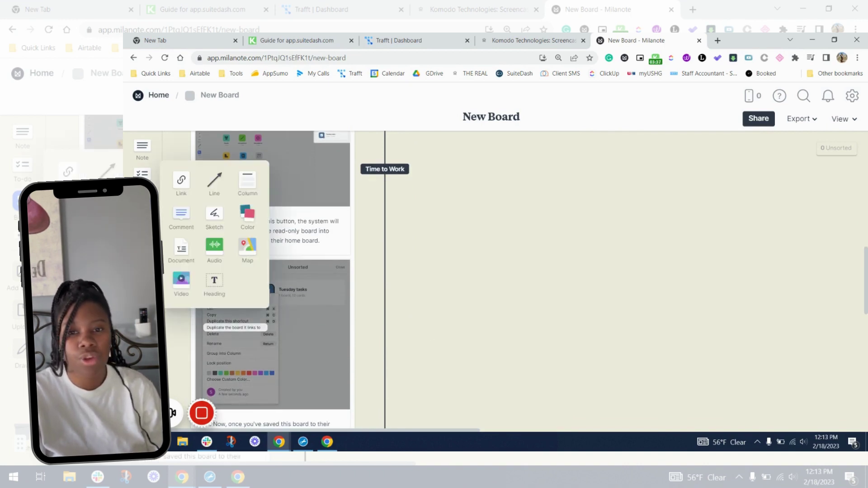
- Place a Paarl colour card on the board, leaving its hex code unchanged
left_click(247, 215)
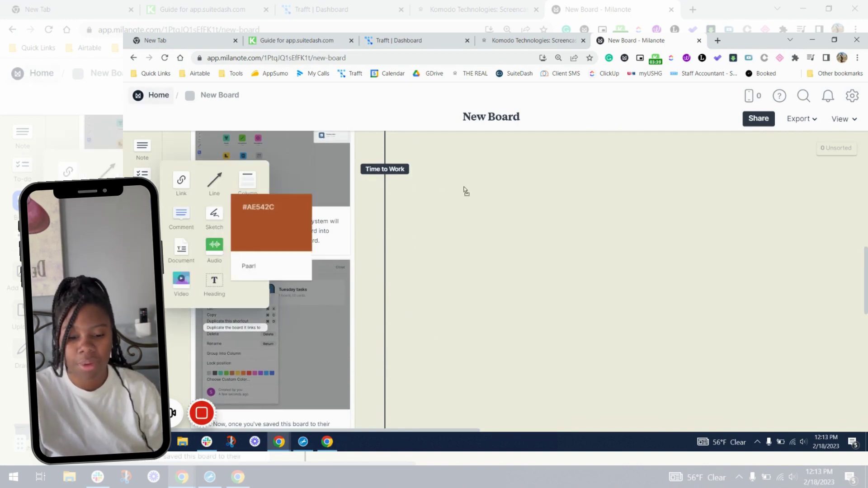
left_click_drag(465, 191, 465, 191)
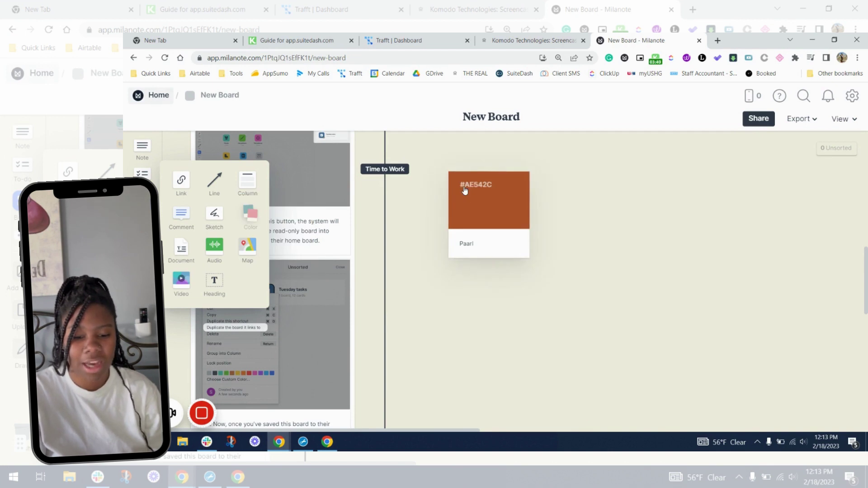
right_click(473, 224)
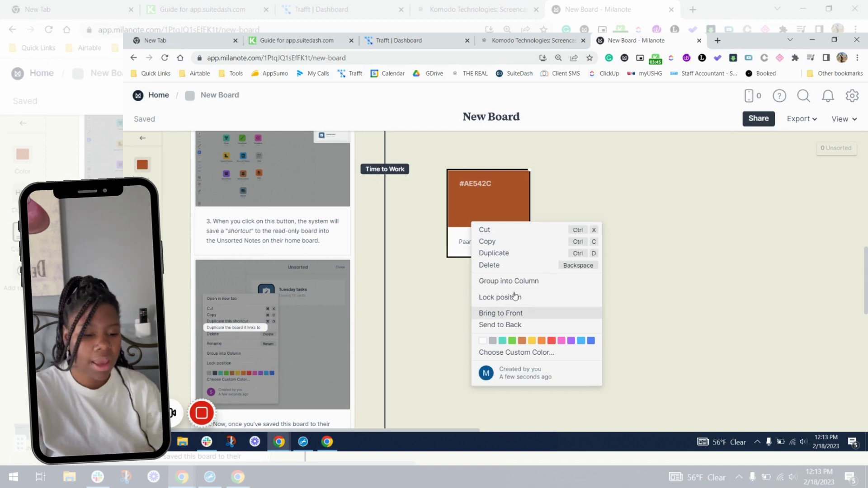
left_click(493, 199)
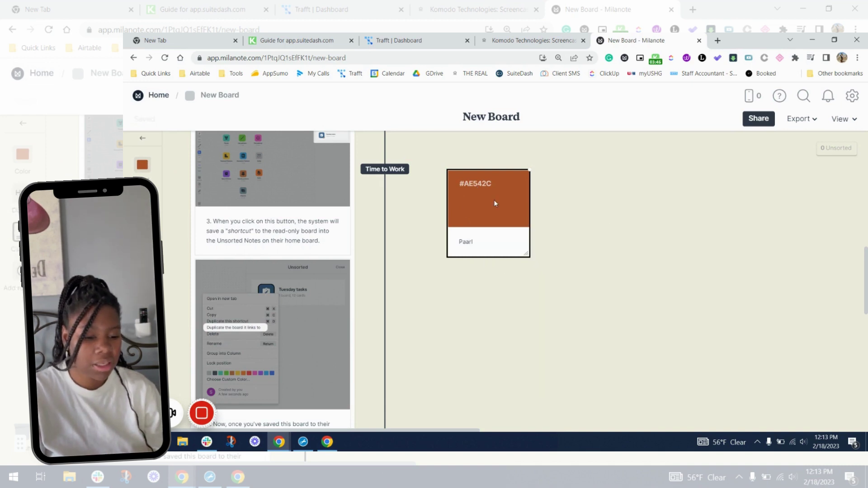
left_click(471, 182)
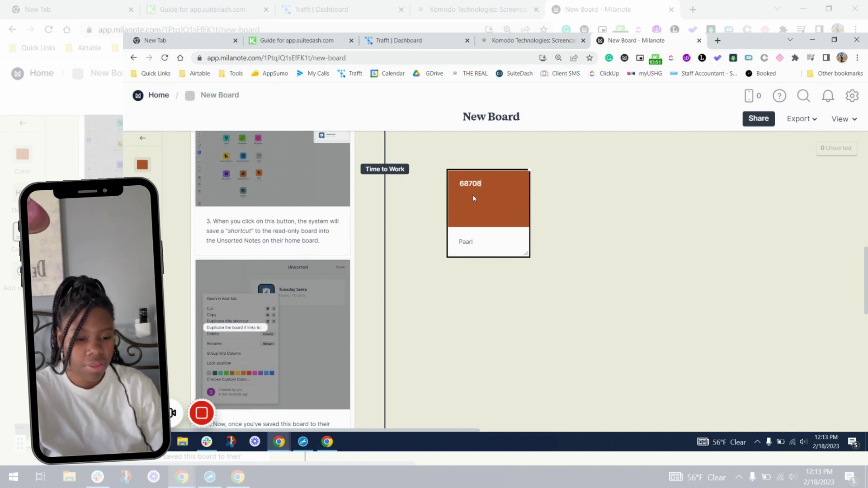
type("68708")
key("Escape")
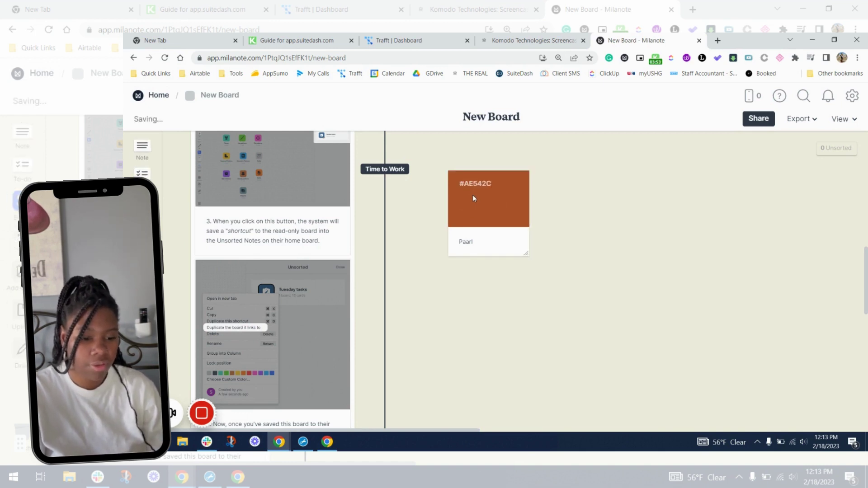
left_click(515, 211)
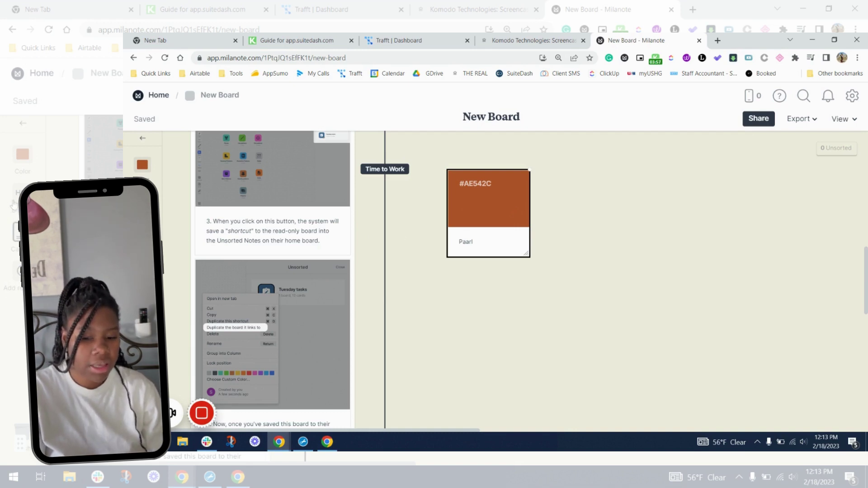
- Show the card's value as RGB and recolour it Sunflower yellow (222,198,43)
left_click(136, 201)
left_click(201, 199)
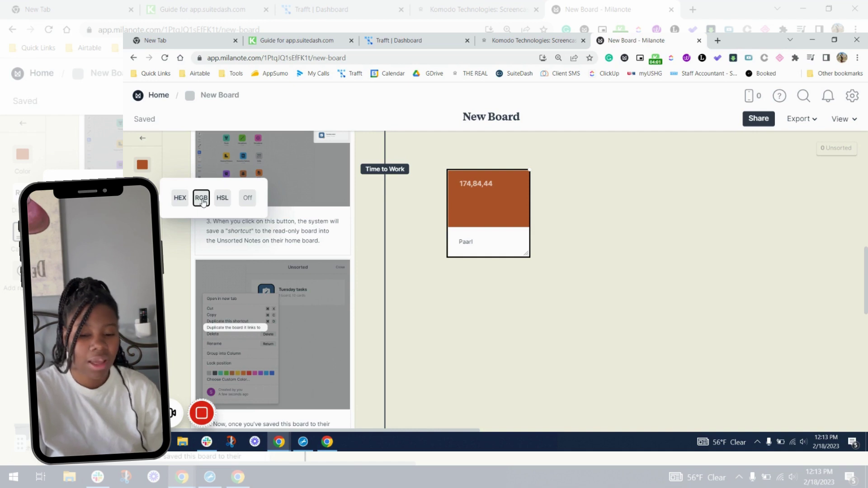
left_click(145, 168)
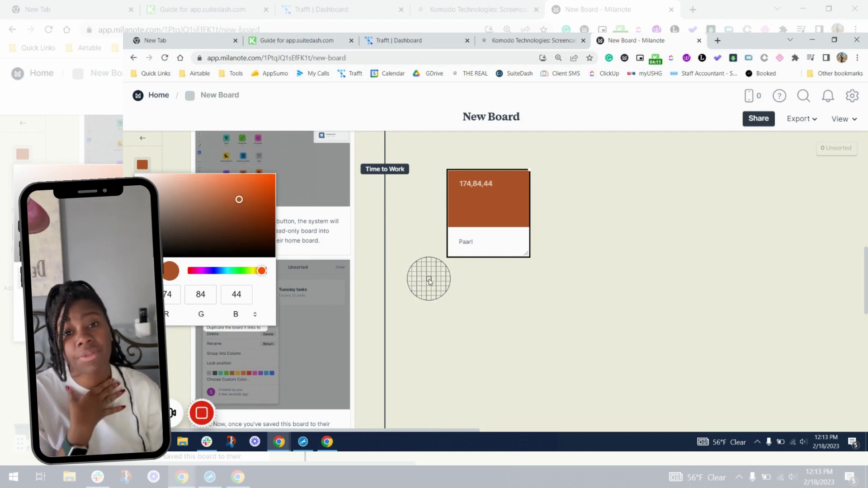
left_click(429, 280)
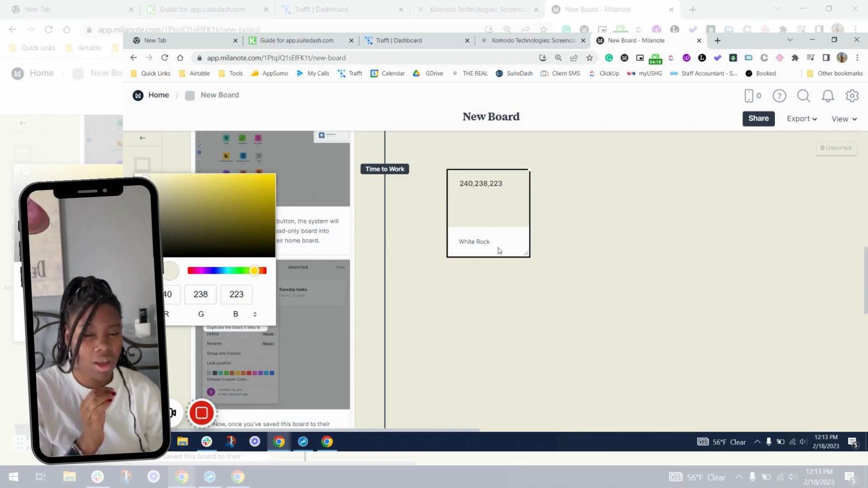
left_click(211, 190)
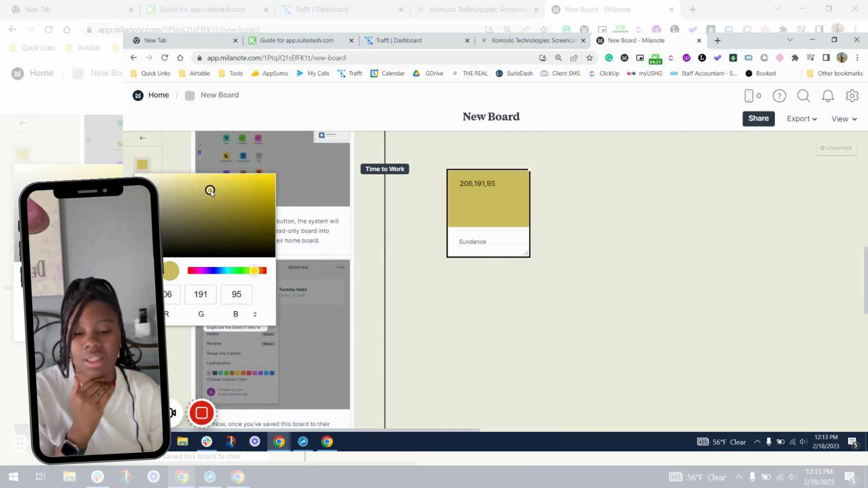
left_click(248, 185)
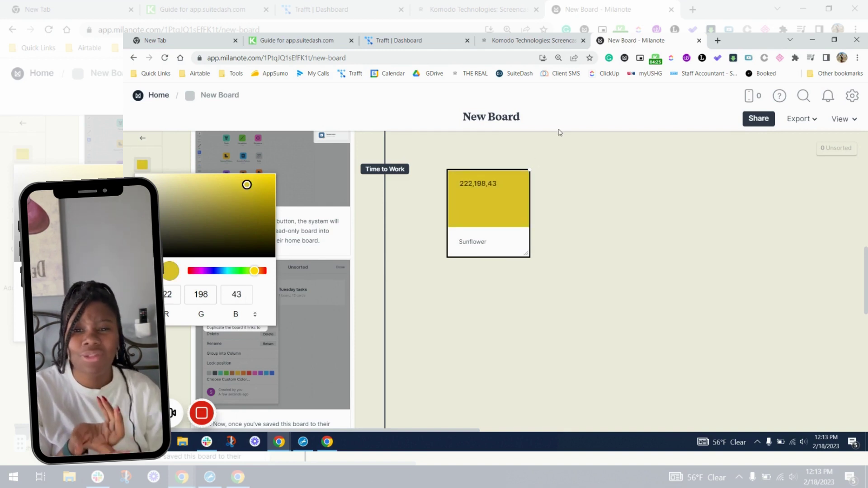
left_click(600, 207)
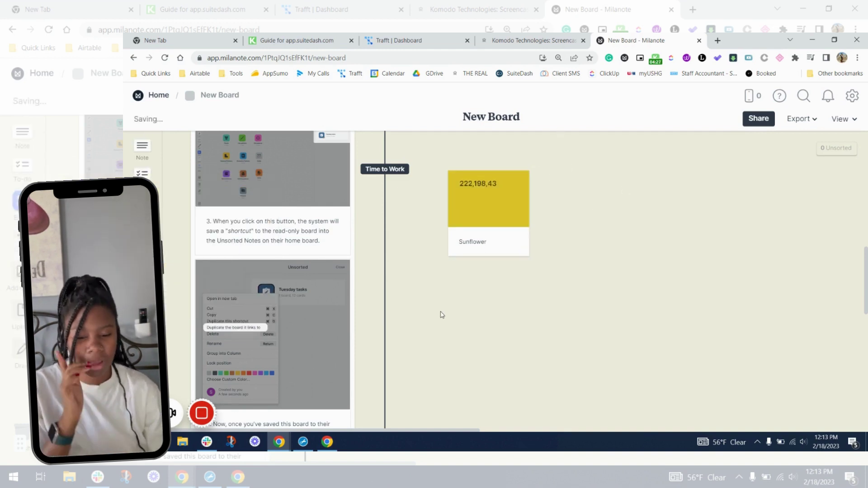
- Delete the Sunflower colour card, then browse and close the image library panel
left_click_drag(442, 314, 552, 172)
key("Delete")
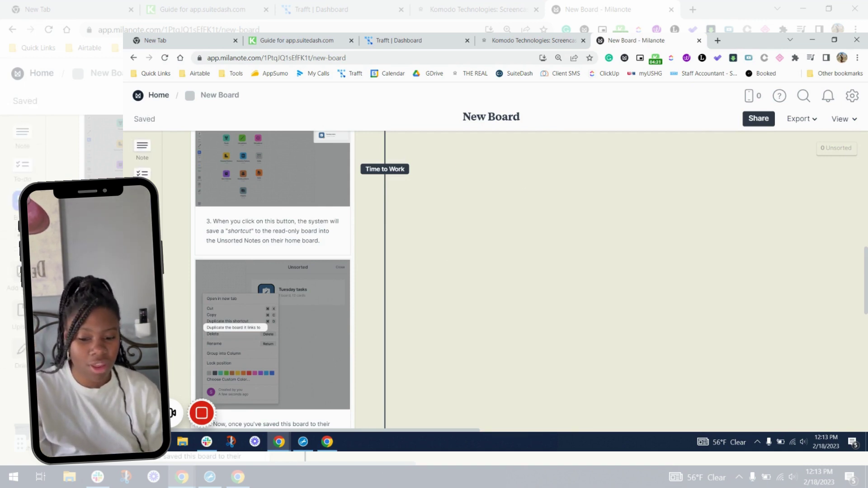
left_click(163, 244)
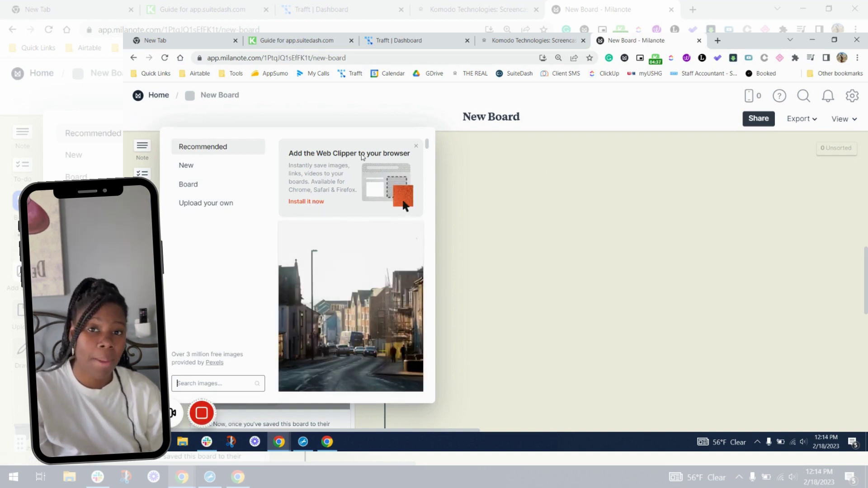
scroll(362, 157, "down", 2)
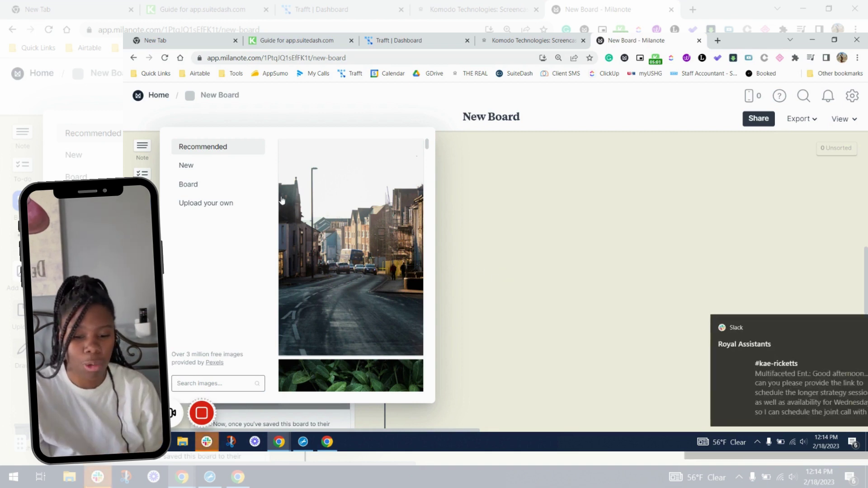
left_click(522, 233)
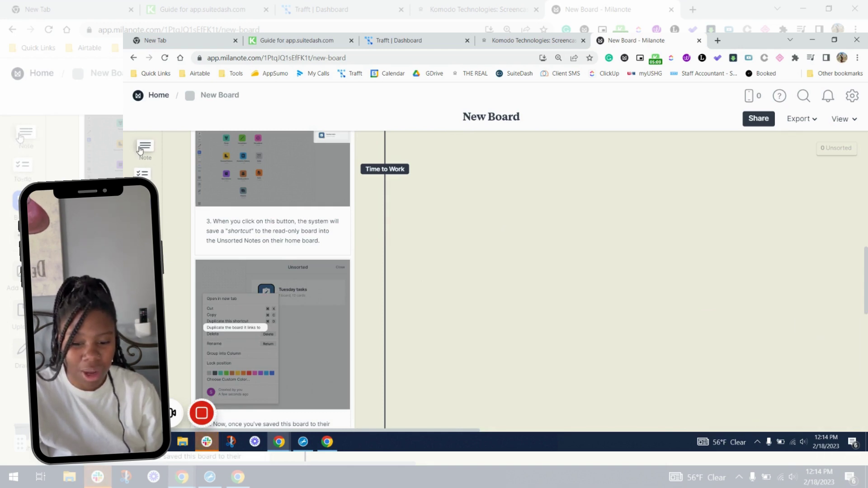
- Add a note with large heading 'HEY!' above a normal line 'Hey.', then select 'Hey'
left_click_drag(139, 151, 466, 193)
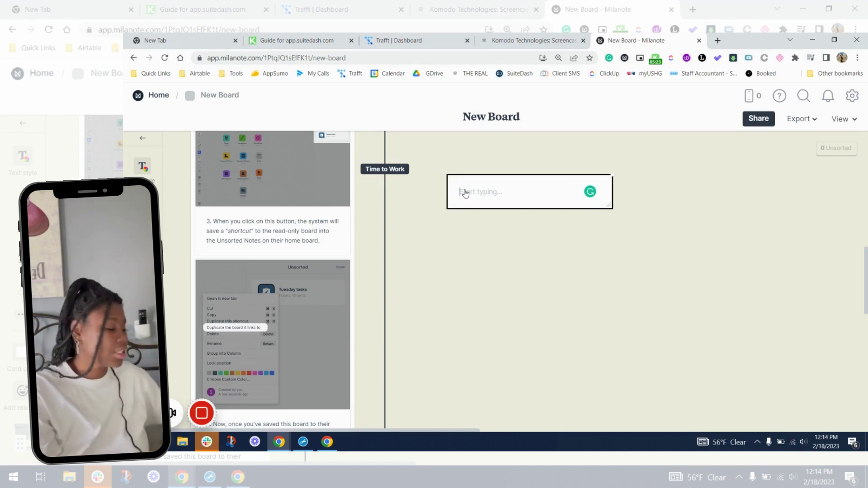
left_click(144, 171)
left_click(222, 162)
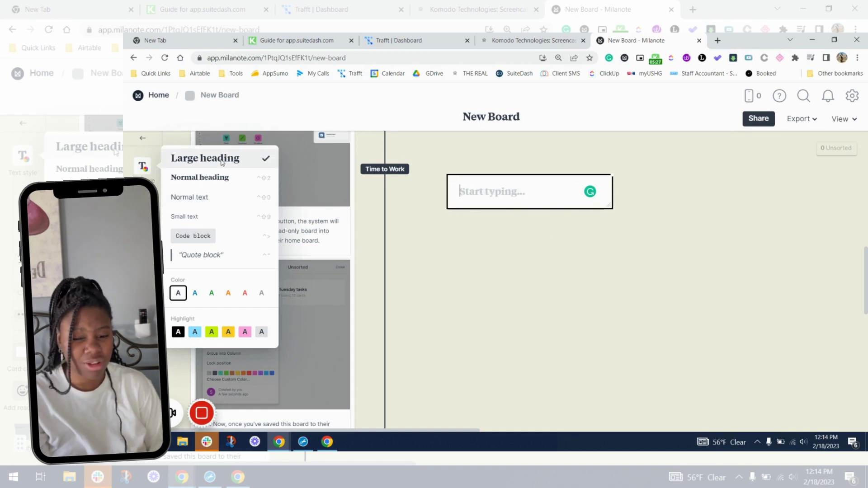
type("HEY!")
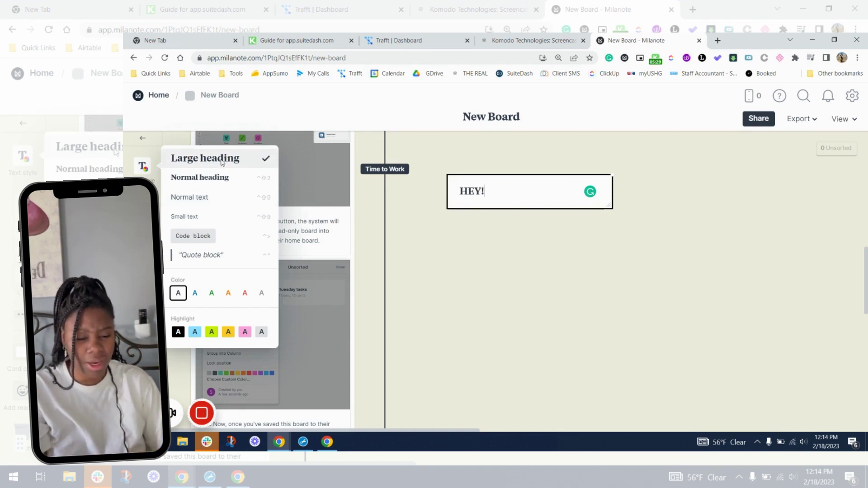
key("Return")
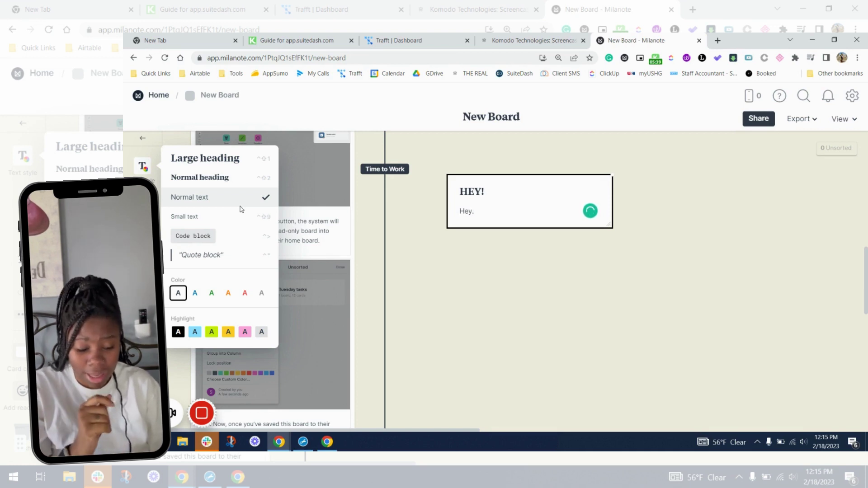
type(".")
key("Return")
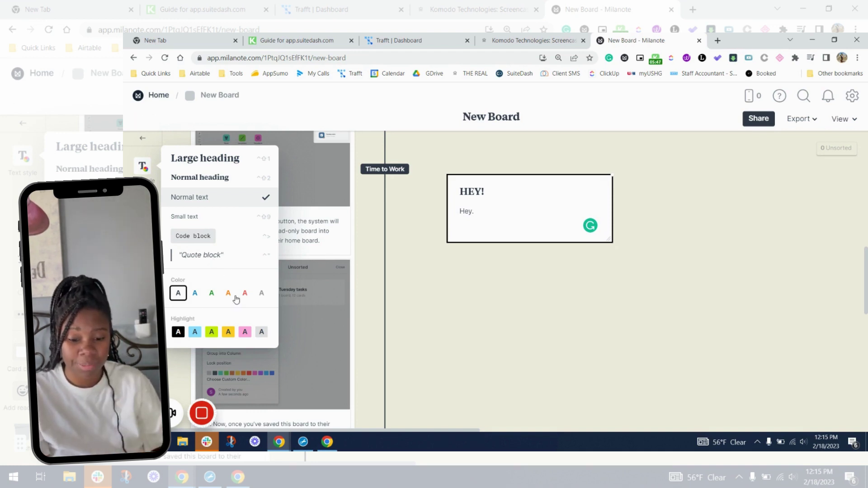
double_click(464, 212)
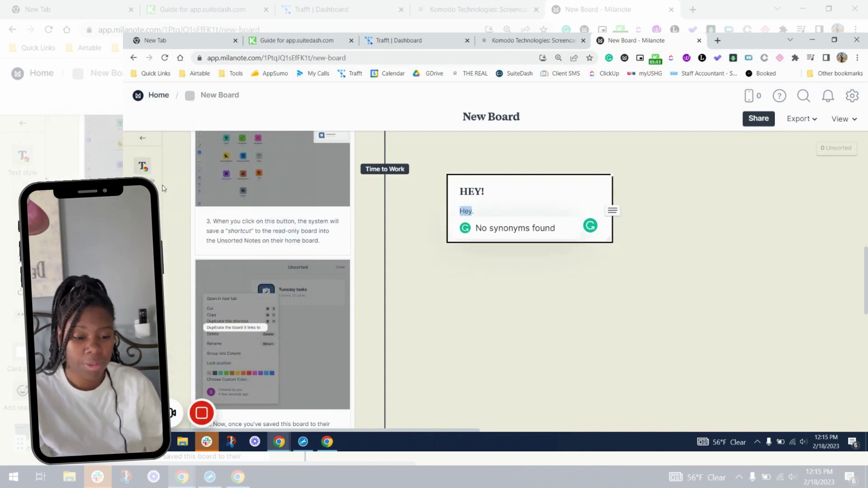
mouse_move(139, 172)
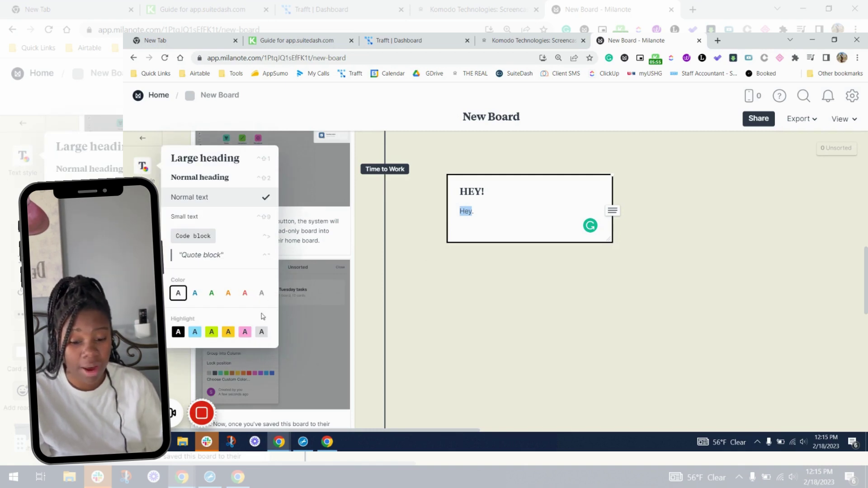
- Highlight 'Hey' in light blue, finish editing, and select the HEY! note
left_click(196, 332)
right_click(487, 316)
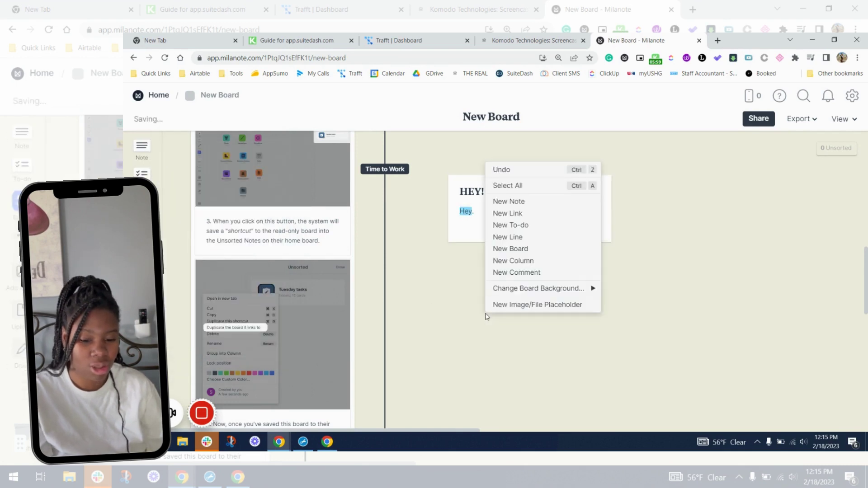
left_click(449, 293)
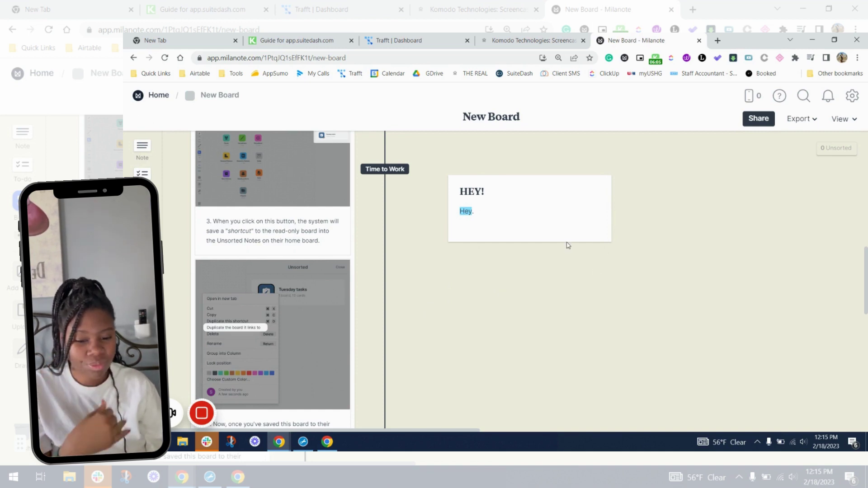
scroll(567, 245, "up", 1)
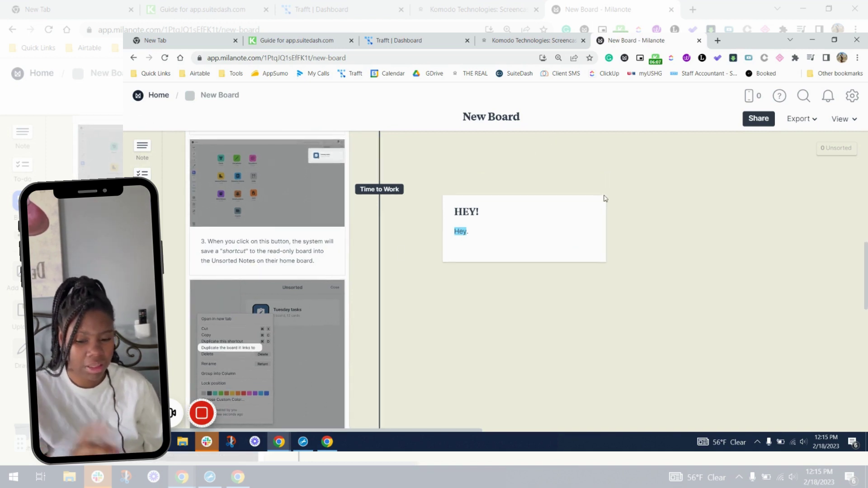
left_click(502, 219)
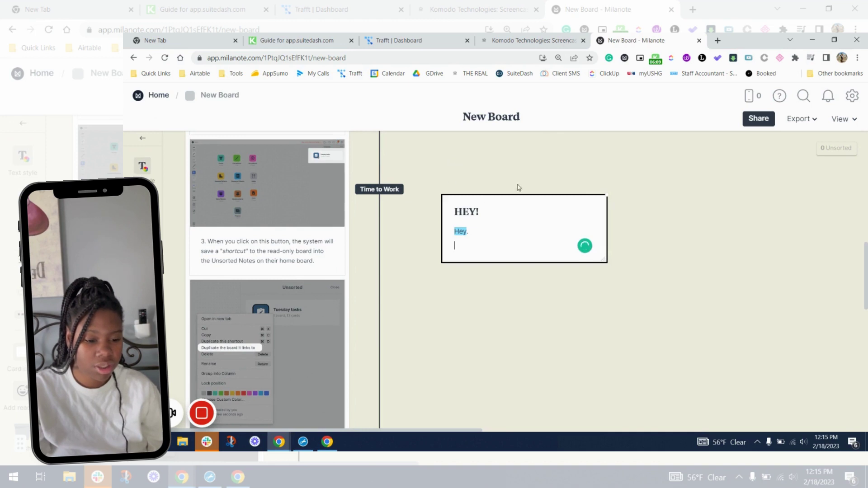
- Draw a curved, thick, dashed dark arrow from the HEY! note with a 'Label' tag
left_click_drag(682, 170, 711, 169)
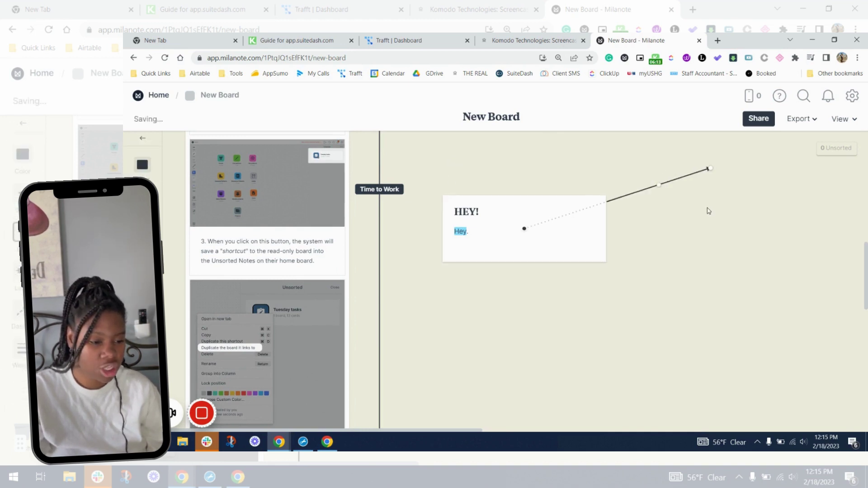
left_click_drag(658, 189, 686, 197)
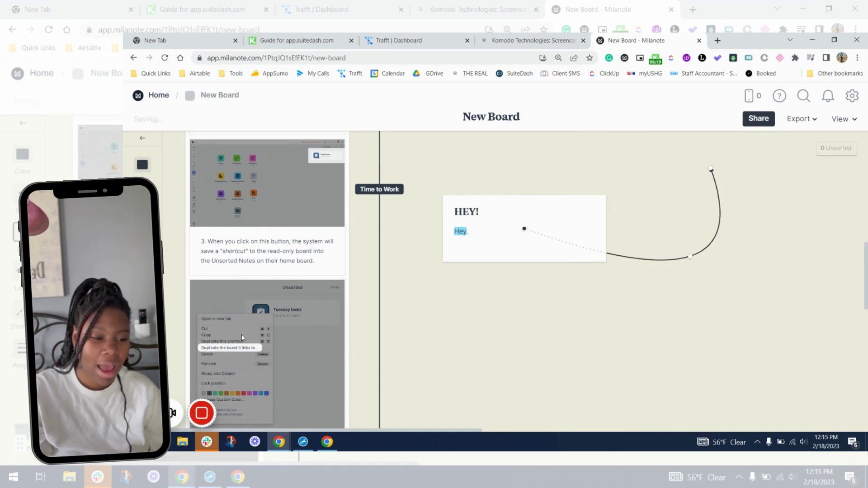
left_click(137, 265)
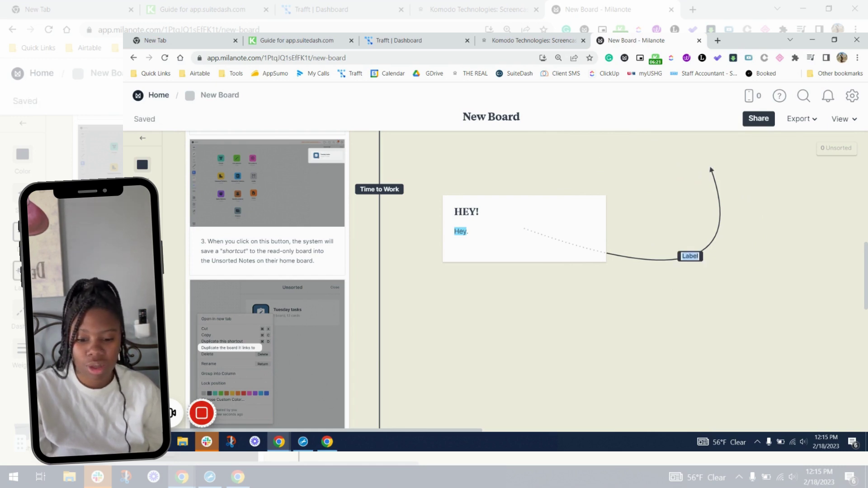
left_click(139, 299)
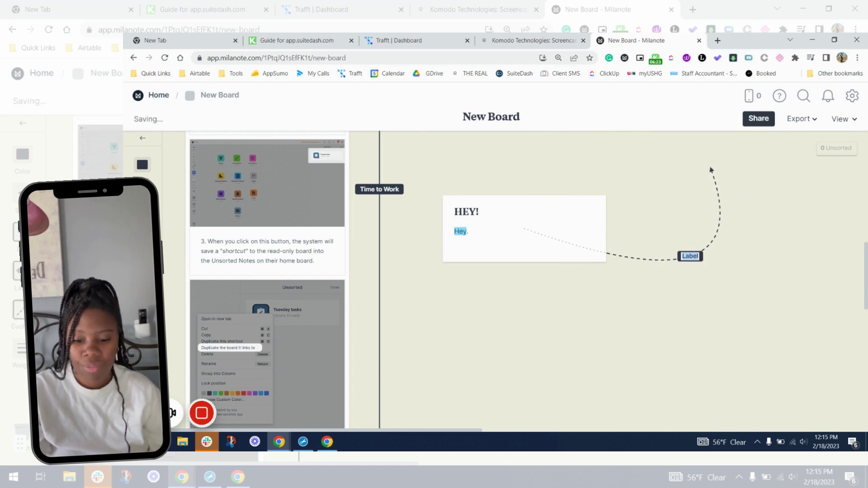
left_click(141, 332)
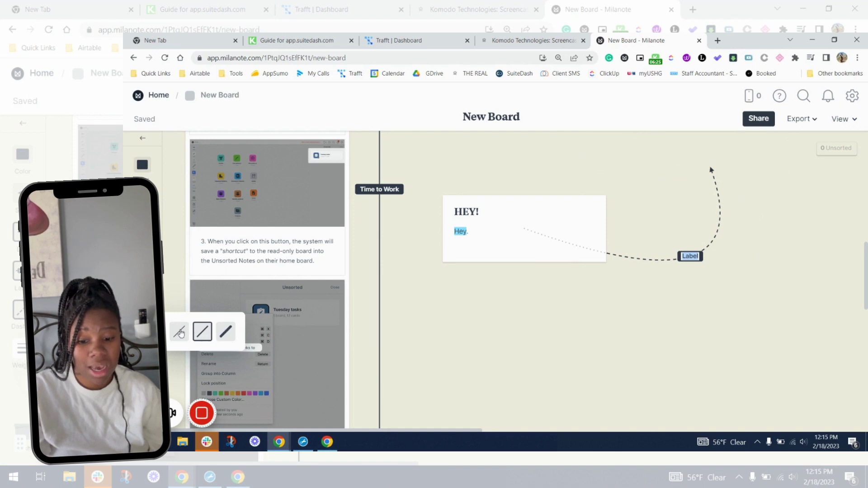
left_click(180, 334)
left_click(229, 335)
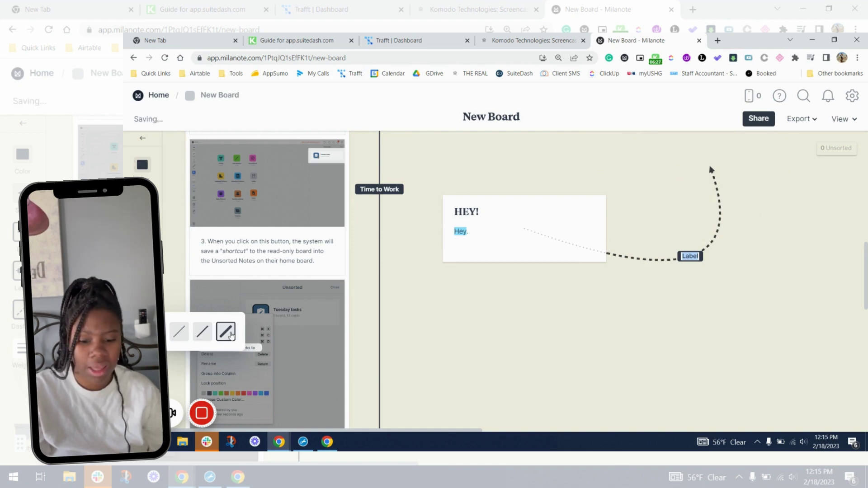
left_click(142, 165)
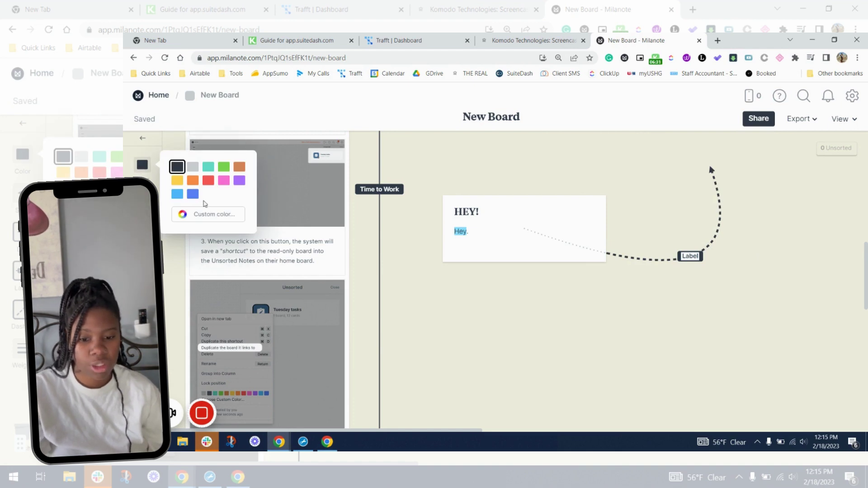
left_click(142, 143)
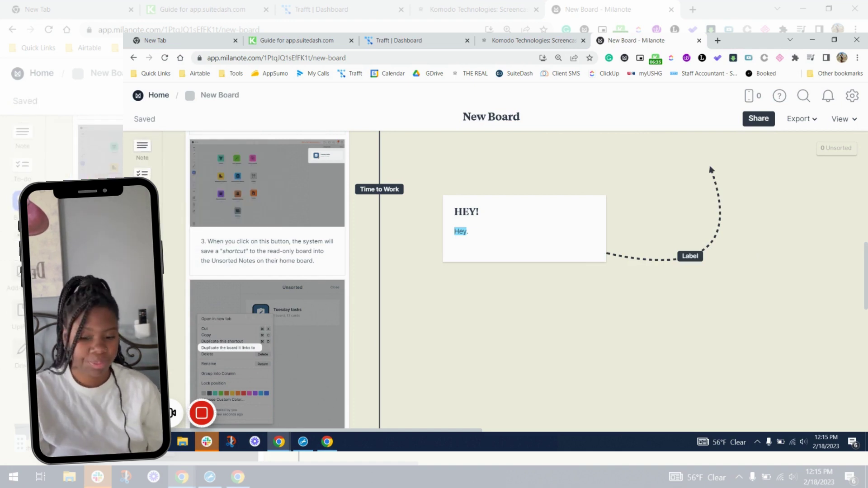
- Upload 'SuiteDash - Import Contacts Log View.pdf' from the Downloads folder
left_click(142, 326)
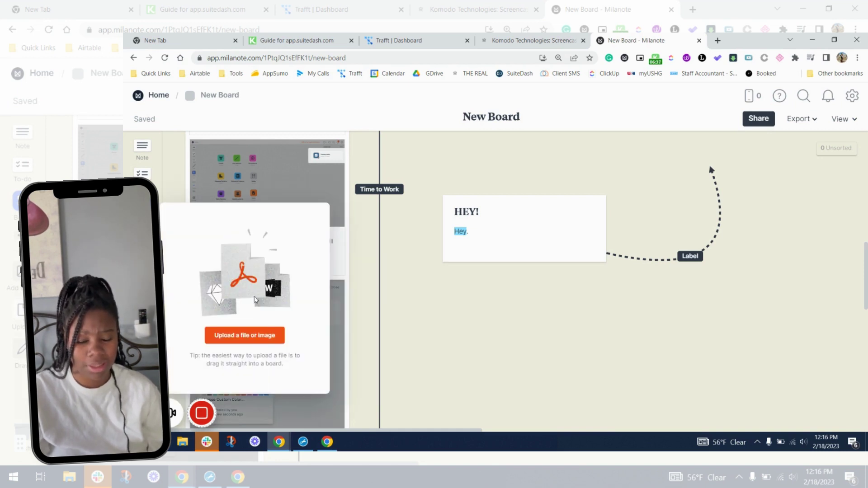
left_click(244, 337)
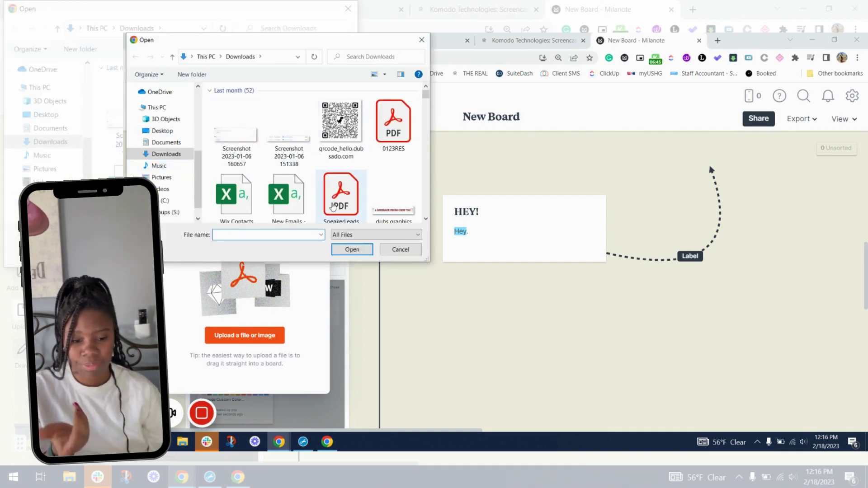
scroll(340, 207, "down", 2)
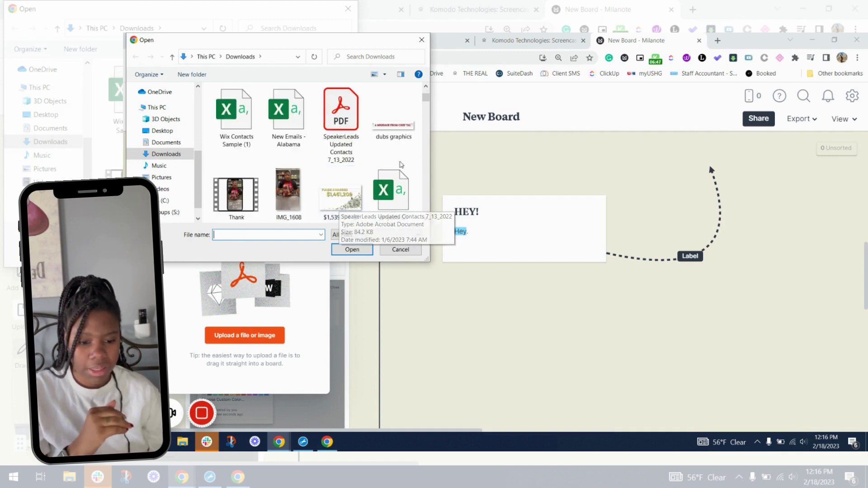
scroll(340, 199, "down", 2)
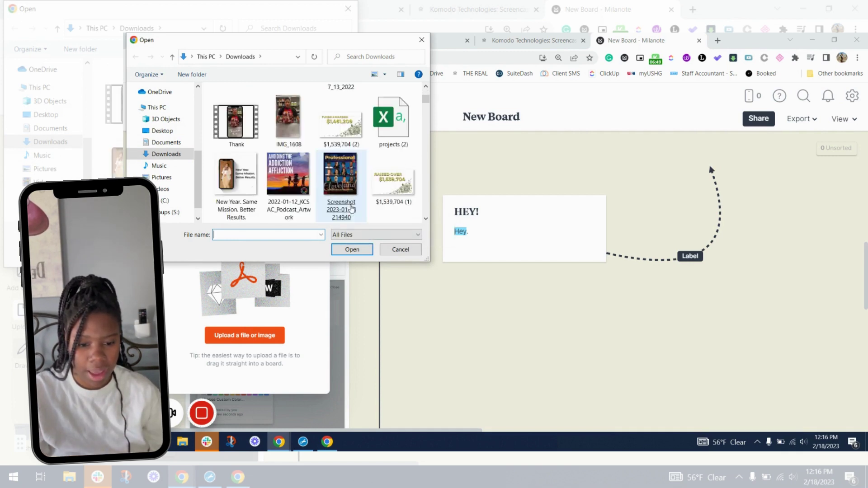
scroll(352, 209, "down", 2)
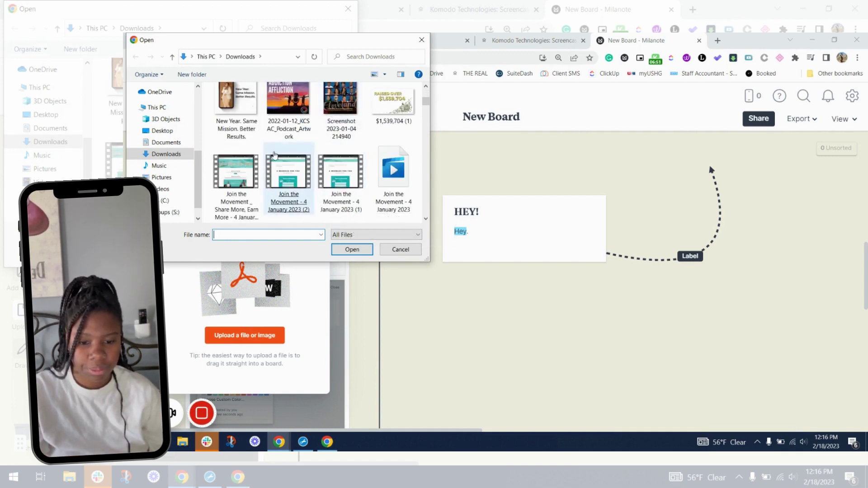
scroll(312, 141, "down", 2)
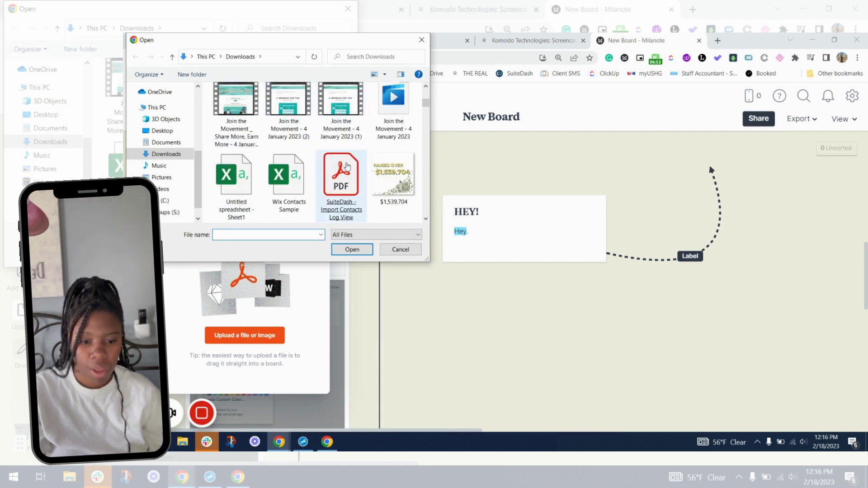
left_click(401, 250)
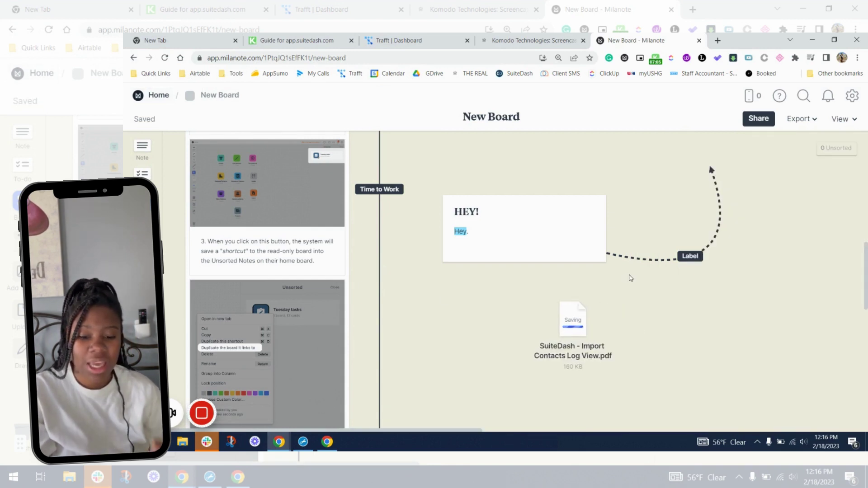
- Expand the uploaded SuiteDash PDF card to show its import log page preview
scroll(631, 278, "down", 3)
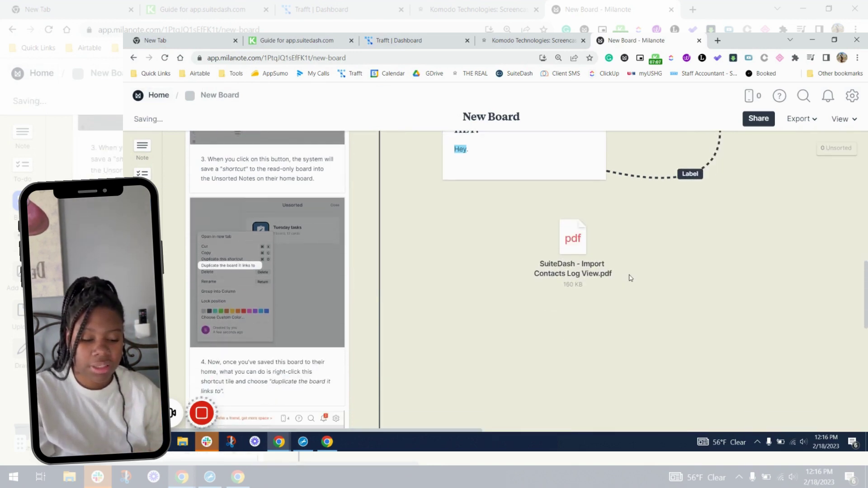
left_click(582, 240)
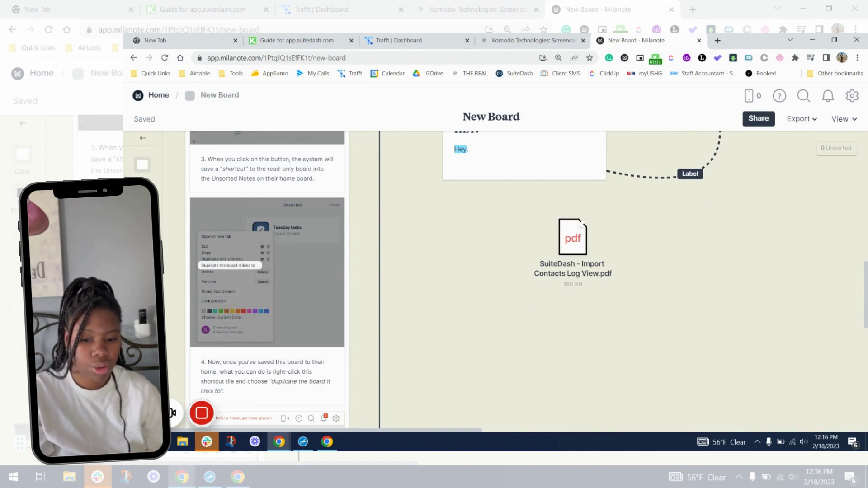
scroll(551, 178, "down", 3)
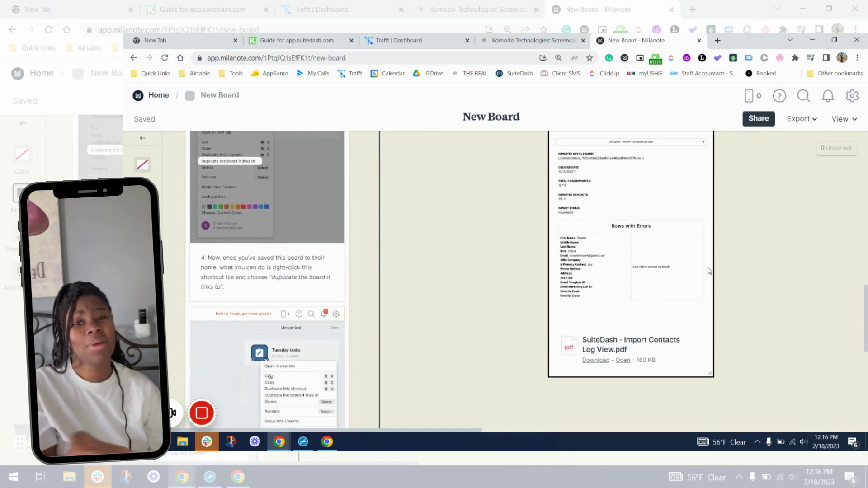
scroll(708, 271, "up", 1)
- Scroll across the columns from Your Thought Process to The Results, then return to the Home board
scroll(671, 271, "up", 7)
scroll(672, 272, "right", 7)
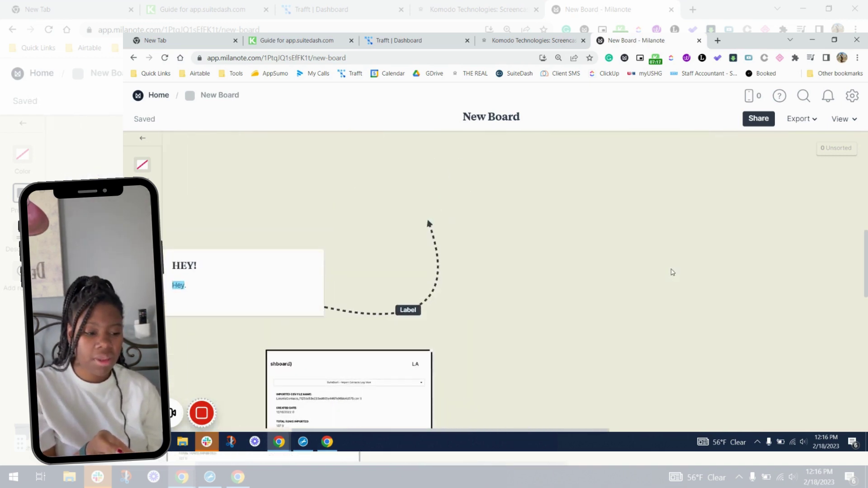
scroll(673, 271, "up", 10)
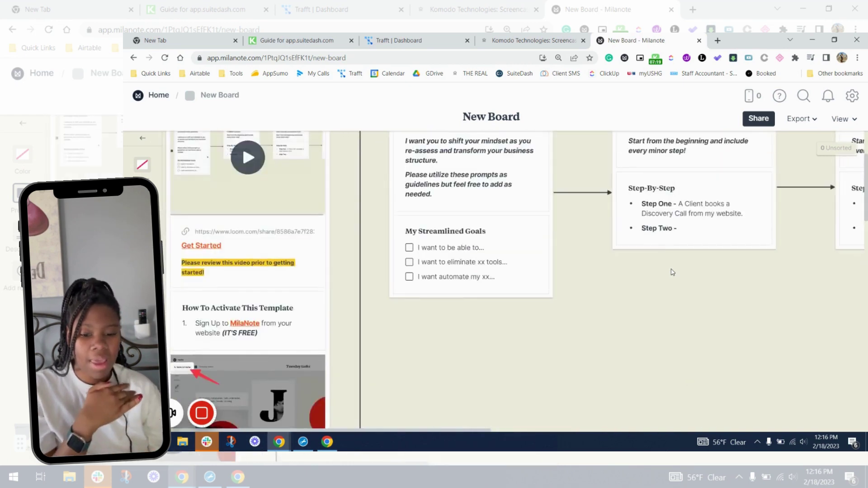
scroll(673, 272, "up", 1)
scroll(521, 238, "right", 2)
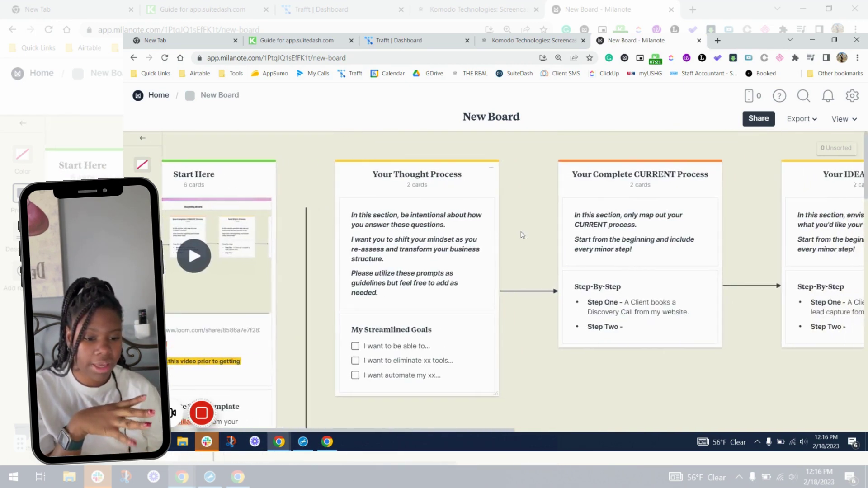
scroll(522, 235, "left", 1)
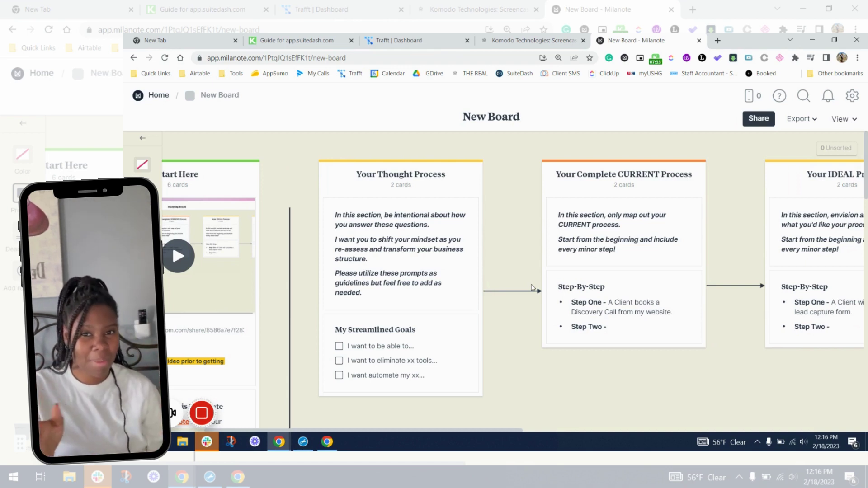
scroll(533, 288, "right", 5)
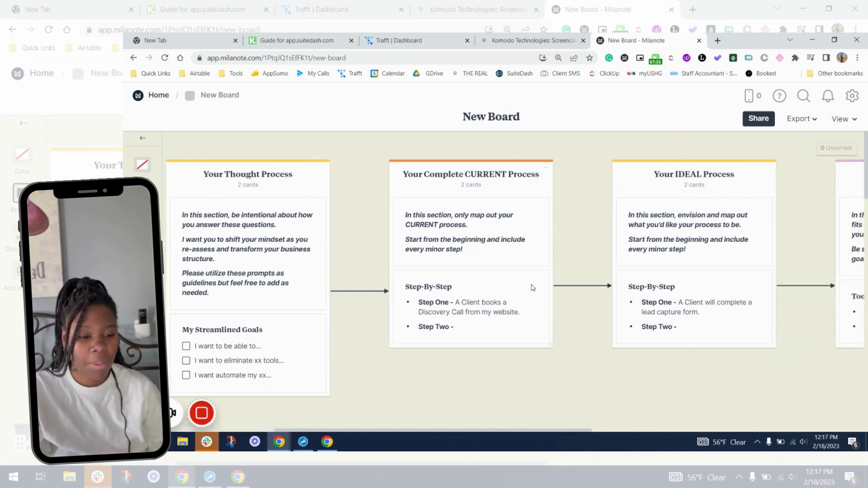
scroll(533, 288, "right", 1)
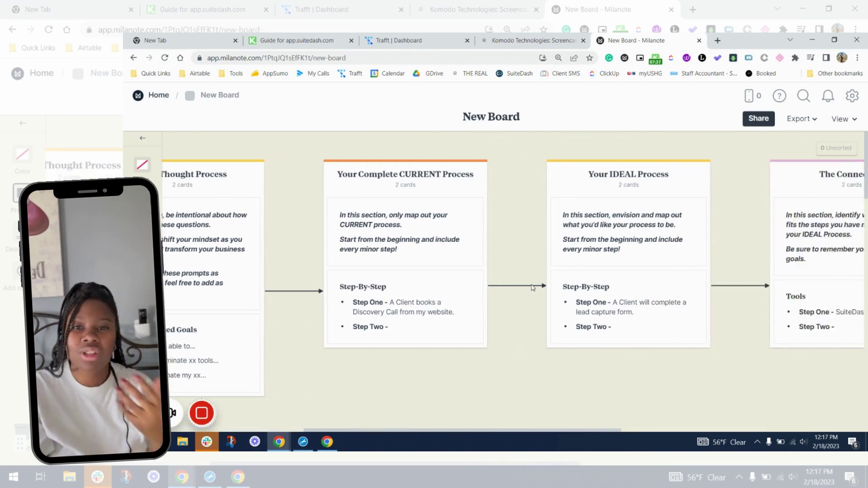
scroll(532, 288, "right", 4)
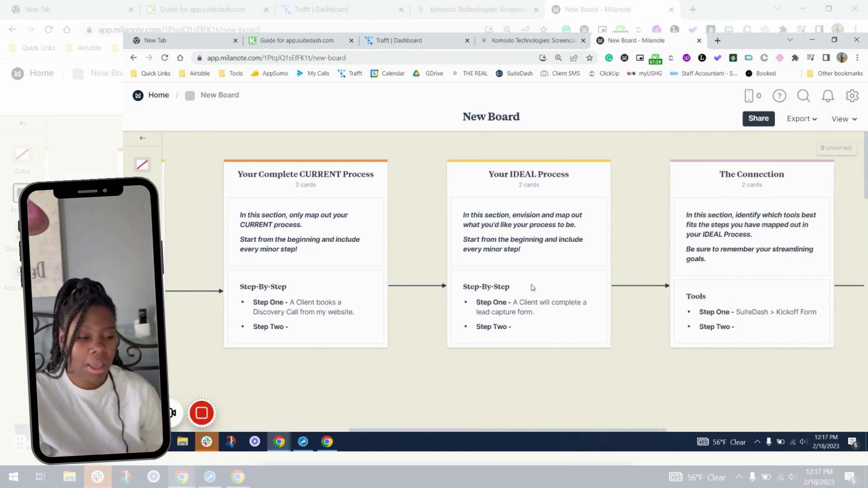
scroll(533, 288, "left", 2)
scroll(533, 289, "right", 10)
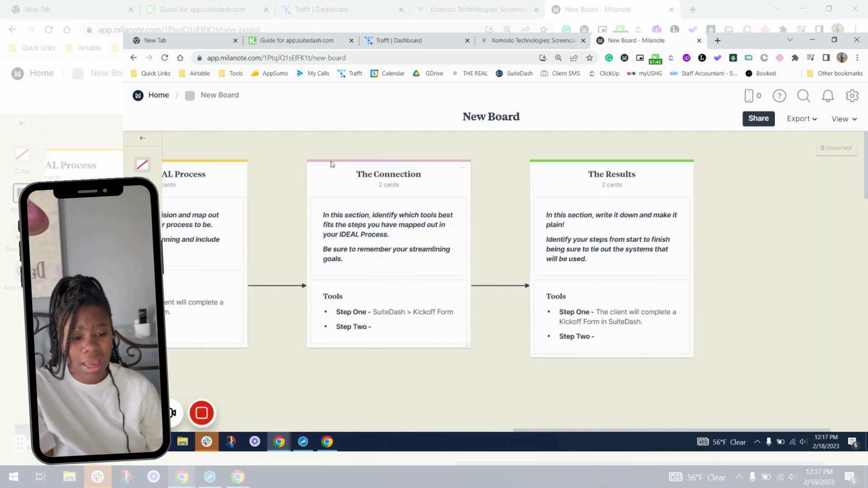
left_click(168, 97)
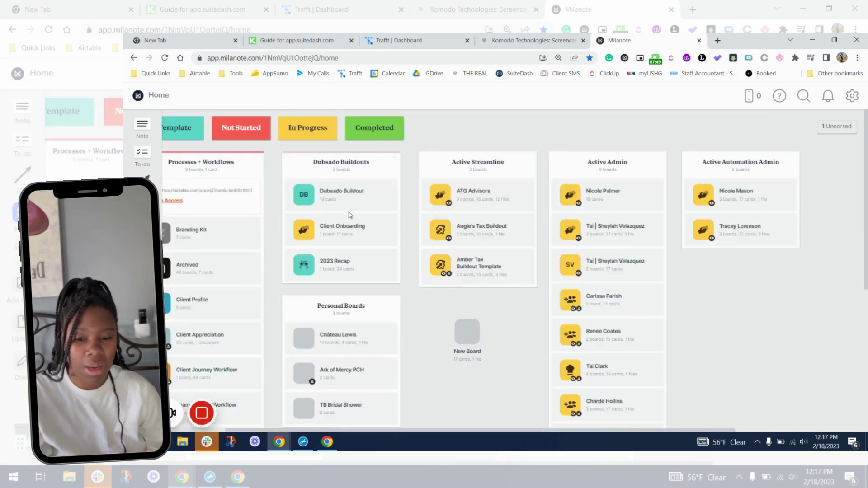
- Open the Client Journey Workflow board under Processes + Workflows on the Home page
scroll(278, 277, "down", 2)
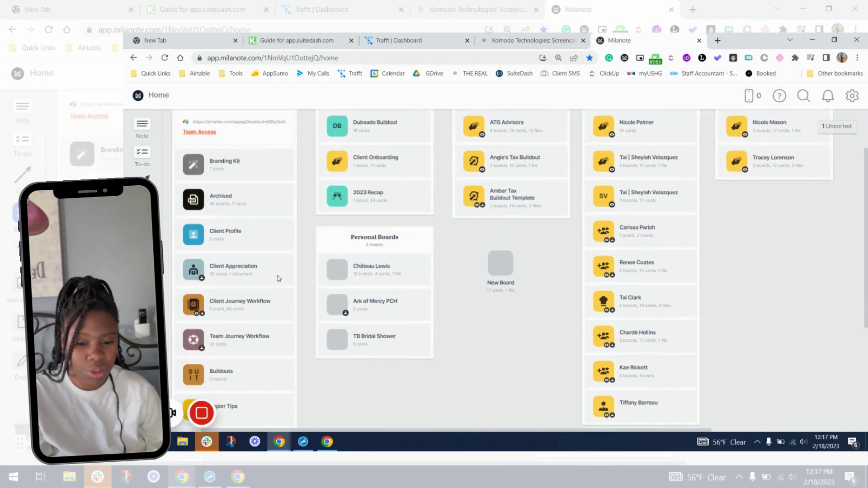
left_click(256, 308)
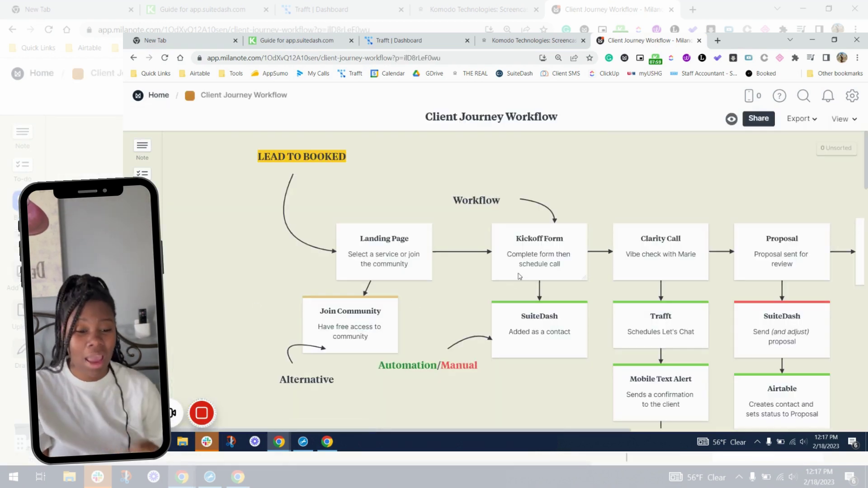
scroll(514, 284, "right", 1)
scroll(520, 277, "down", 1)
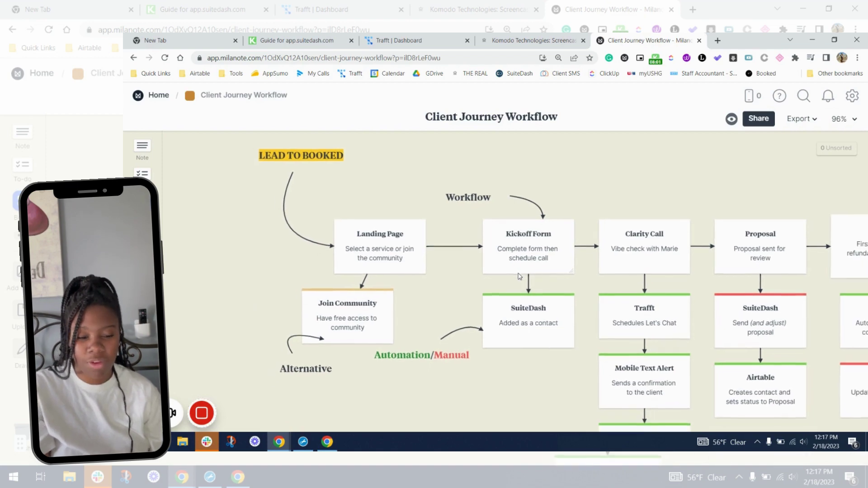
scroll(520, 276, "down", 1)
scroll(519, 276, "down", 4)
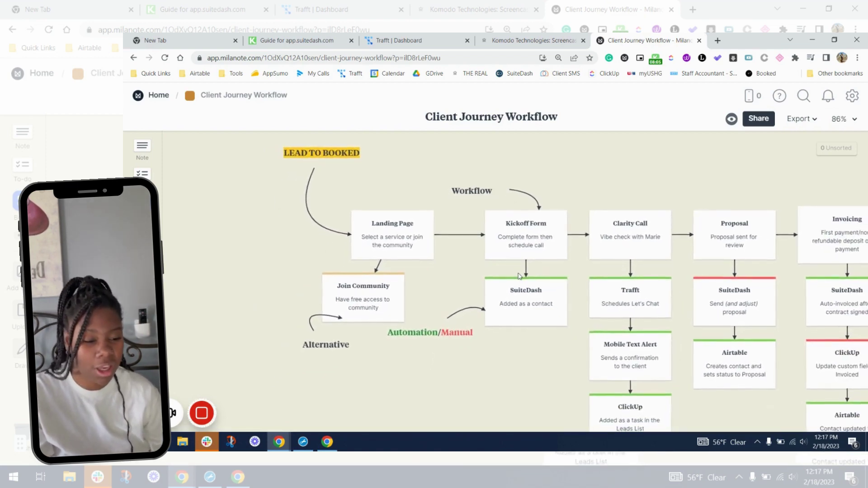
scroll(519, 276, "down", 8)
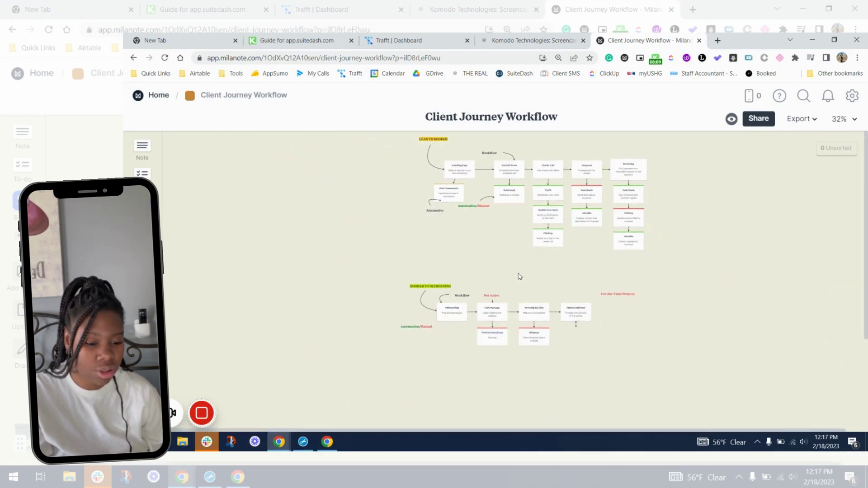
scroll(520, 276, "down", 2)
scroll(519, 277, "down", 1)
scroll(520, 276, "down", 1)
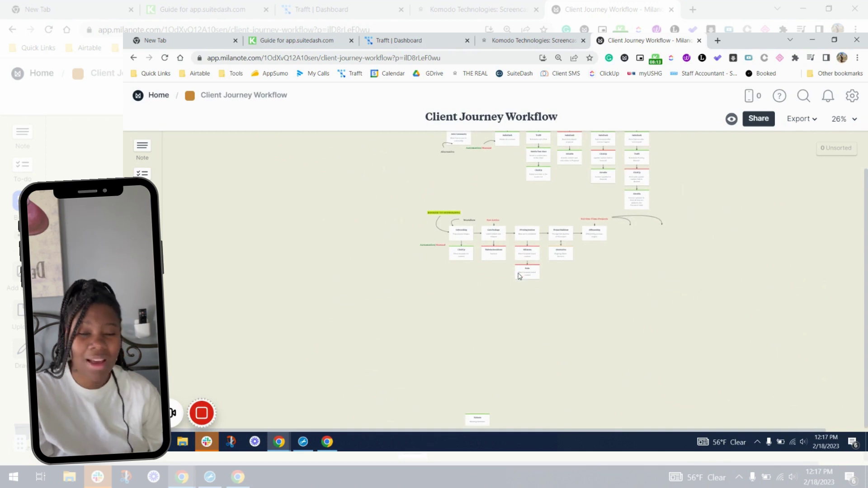
scroll(520, 277, "up", 2)
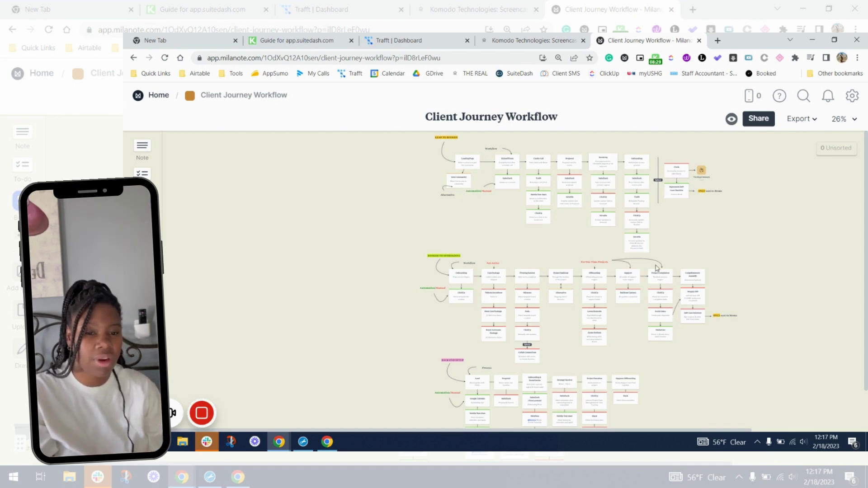
scroll(647, 251, "up", 4)
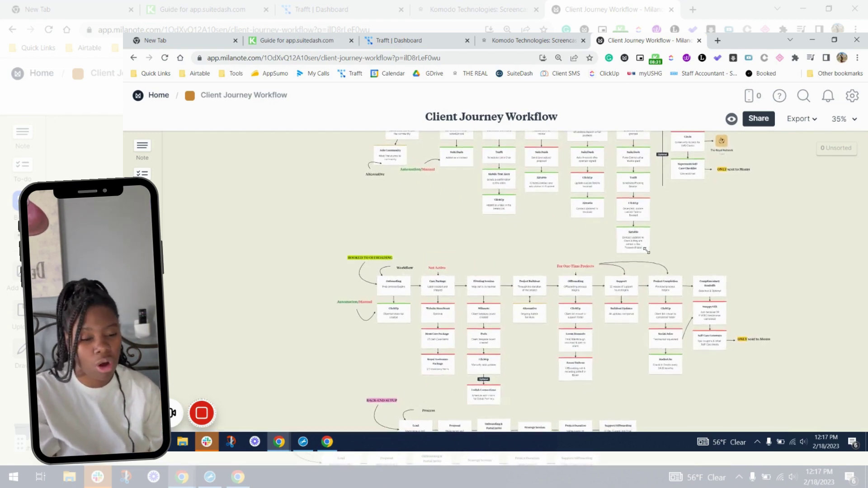
scroll(646, 250, "up", 1)
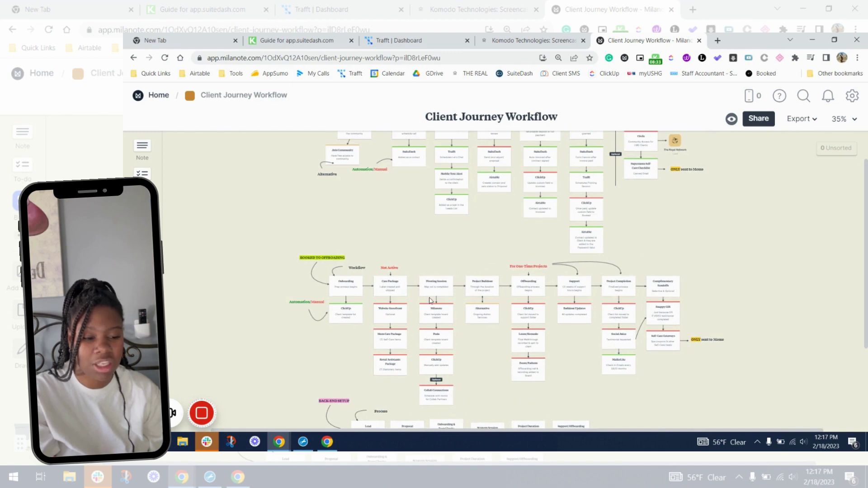
scroll(336, 285, "right", 2)
scroll(371, 258, "up", 1)
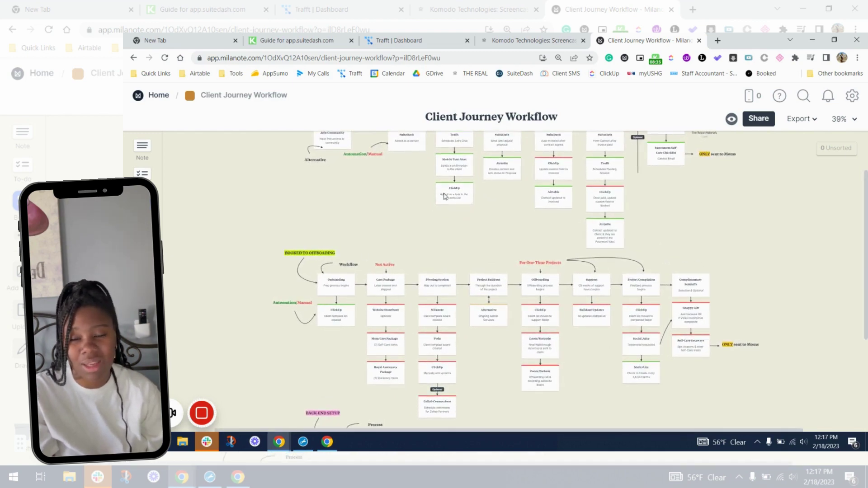
scroll(406, 227, "up", 3)
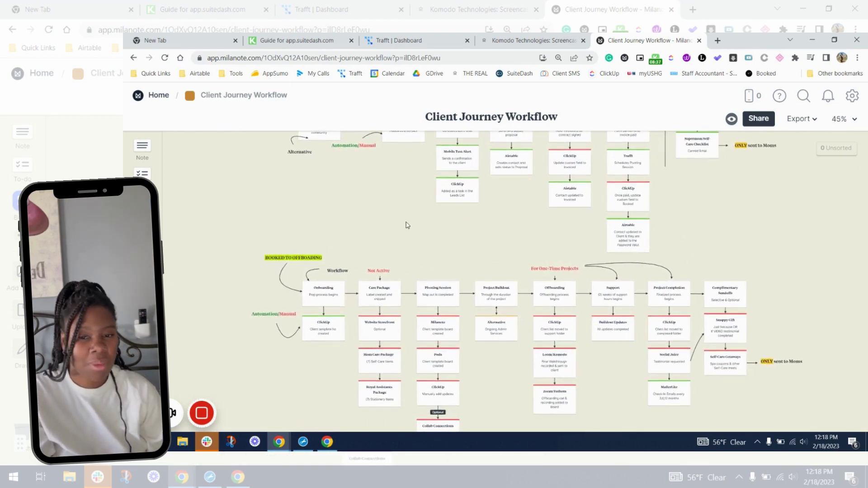
scroll(407, 225, "up", 4)
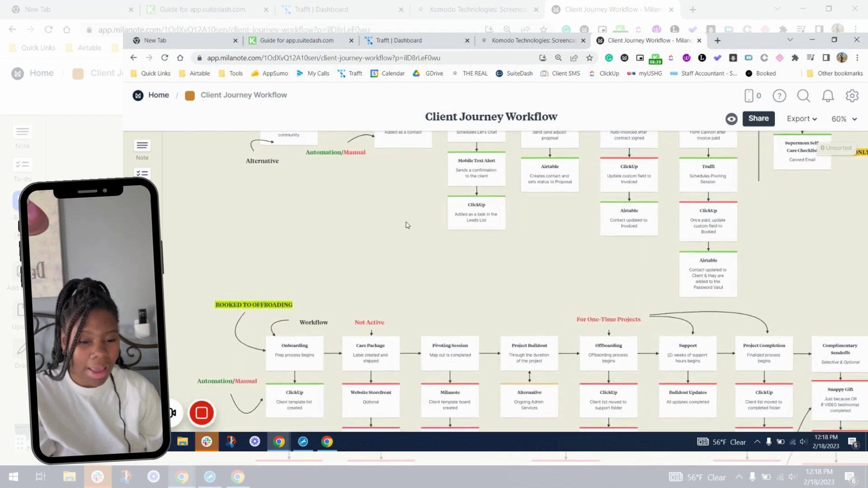
scroll(407, 225, "up", 3)
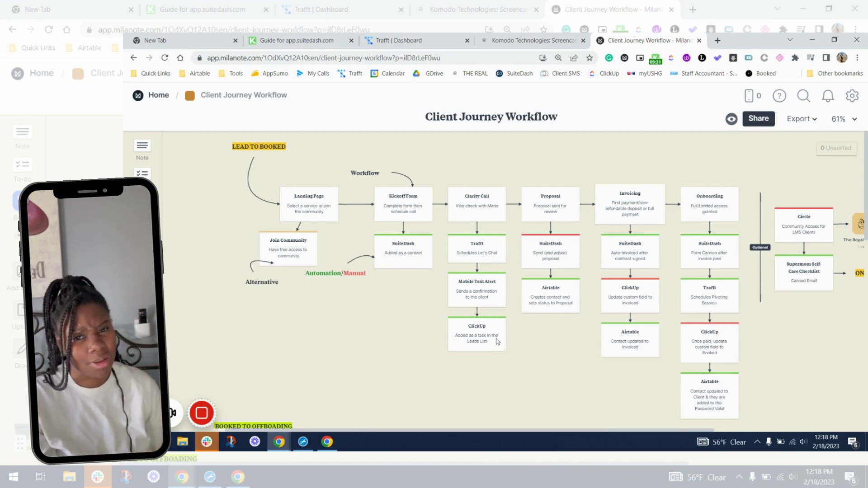
- Pan right and down across the Client Journey Workflow canvas toward the Back-End Setup flow
scroll(497, 341, "right", 5)
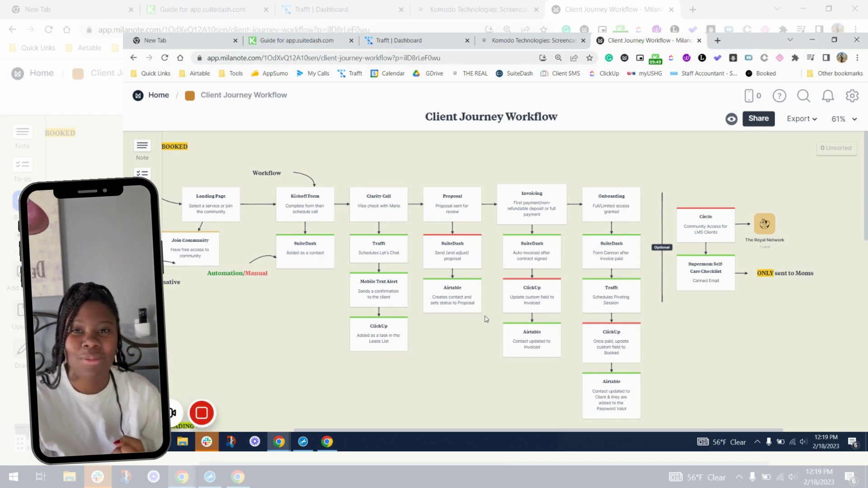
scroll(486, 319, "right", 4)
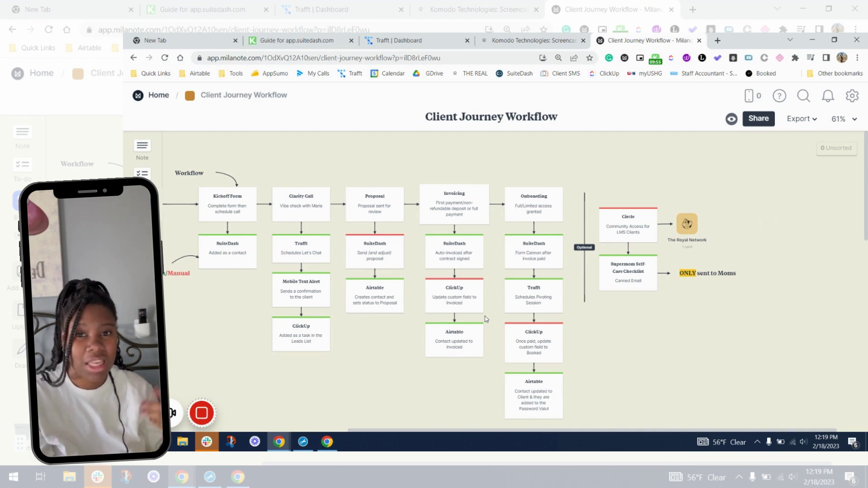
scroll(487, 320, "down", 1)
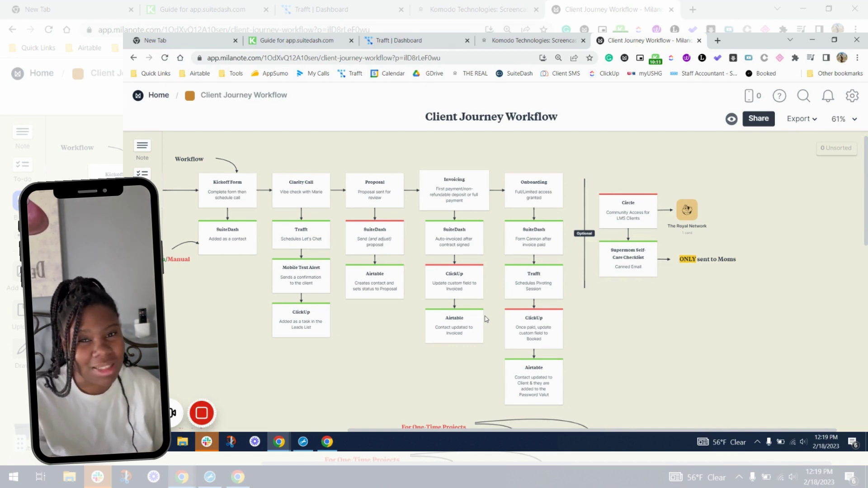
scroll(486, 320, "down", 1)
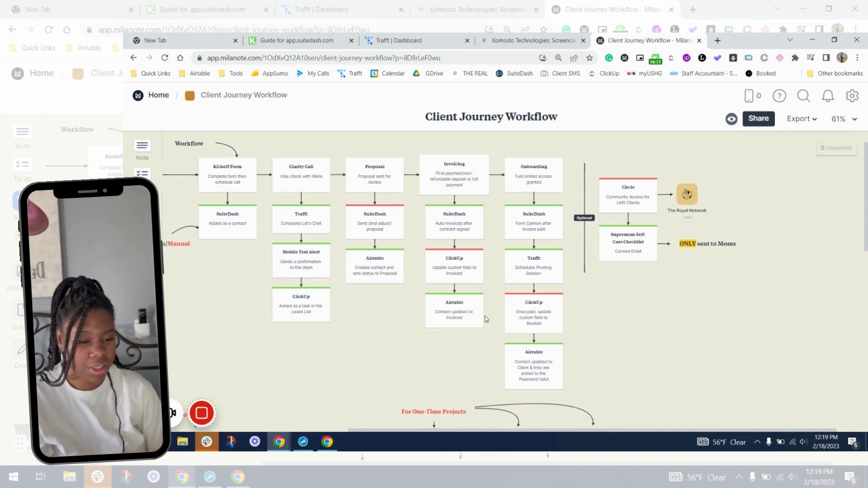
scroll(487, 319, "right", 2)
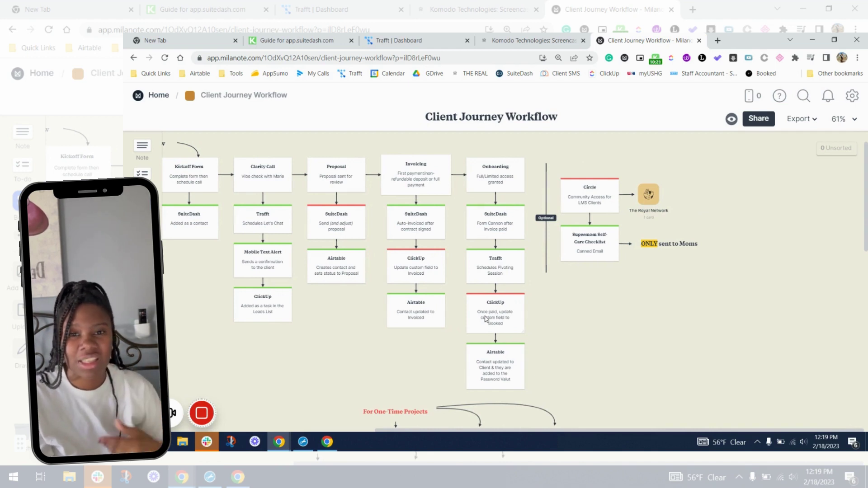
scroll(485, 319, "down", 2)
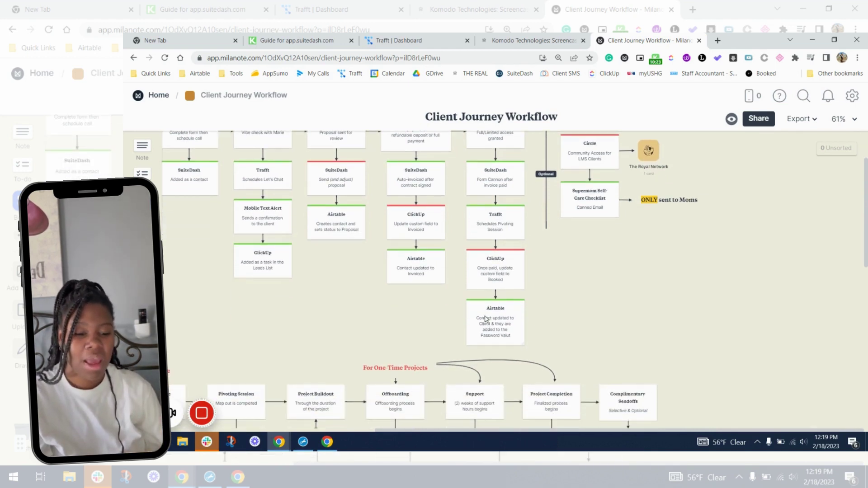
scroll(485, 319, "down", 4)
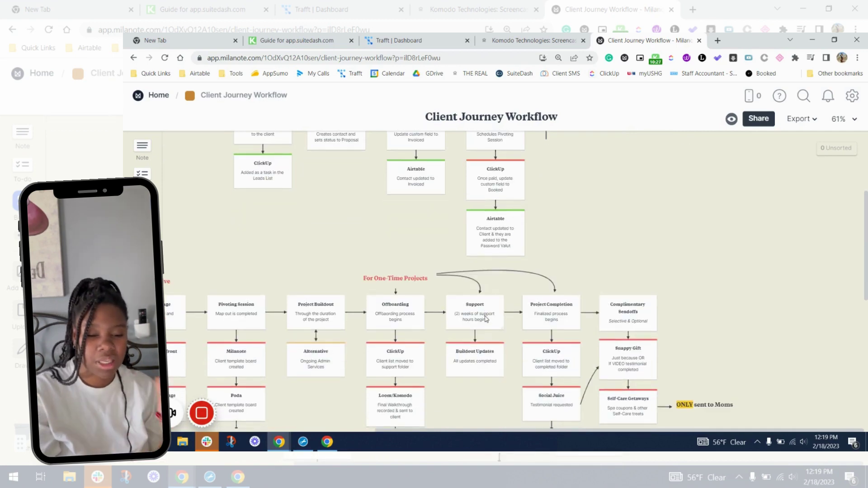
scroll(485, 319, "down", 4)
scroll(486, 319, "left", 8)
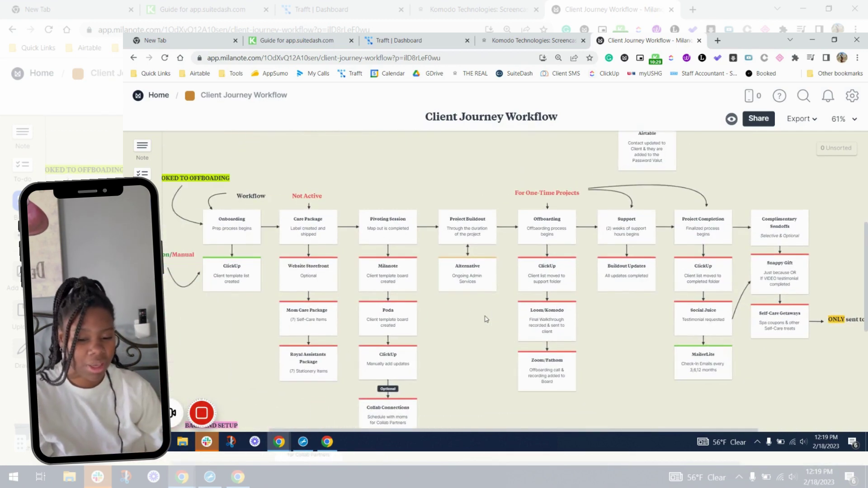
scroll(485, 319, "down", 1)
scroll(485, 319, "left", 2)
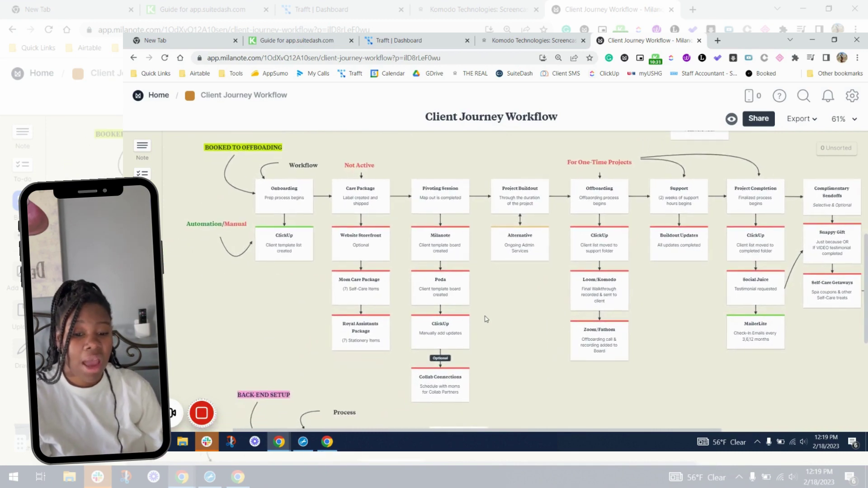
scroll(485, 319, "down", 1)
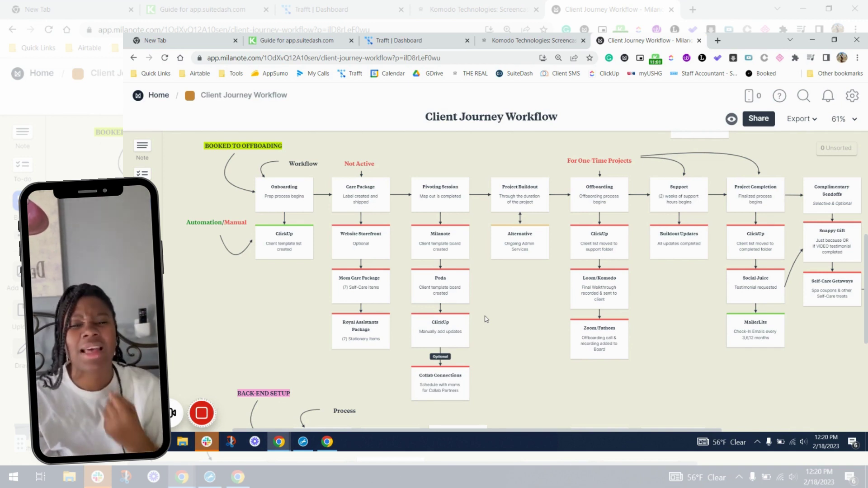
- Pan along the Back-End Setup Process row showing the ClickUp, Poda, Loom/Komodo and MailerLite steps
scroll(485, 319, "down", 1)
scroll(486, 319, "down", 1)
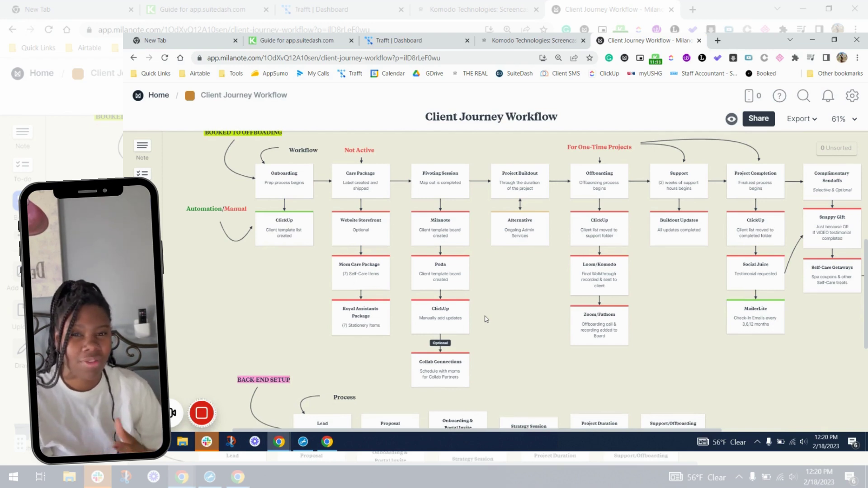
scroll(486, 320, "right", 3)
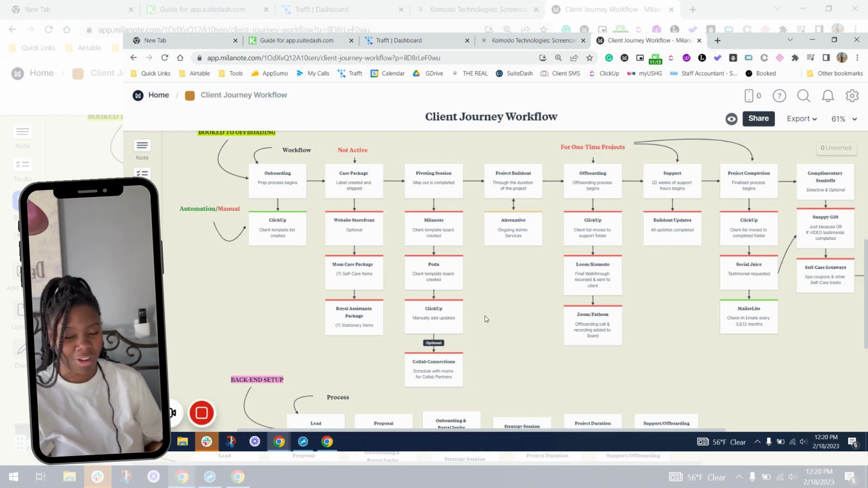
scroll(487, 319, "right", 1)
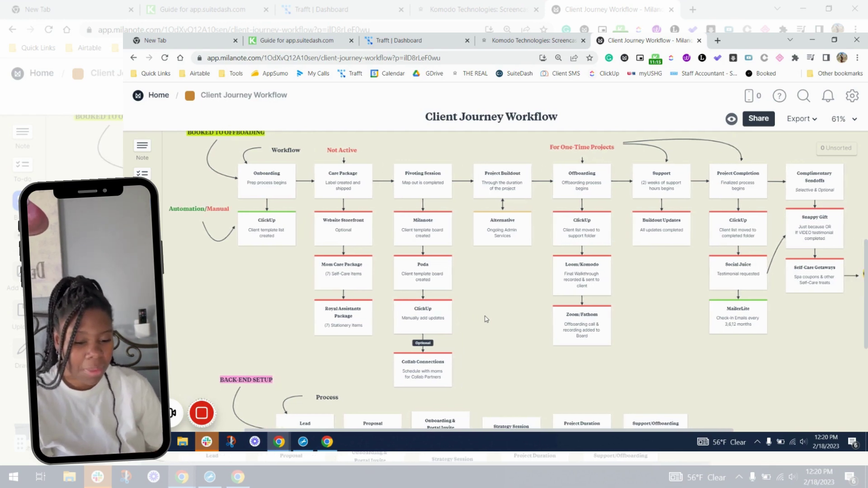
scroll(487, 319, "right", 3)
scroll(486, 320, "down", 1)
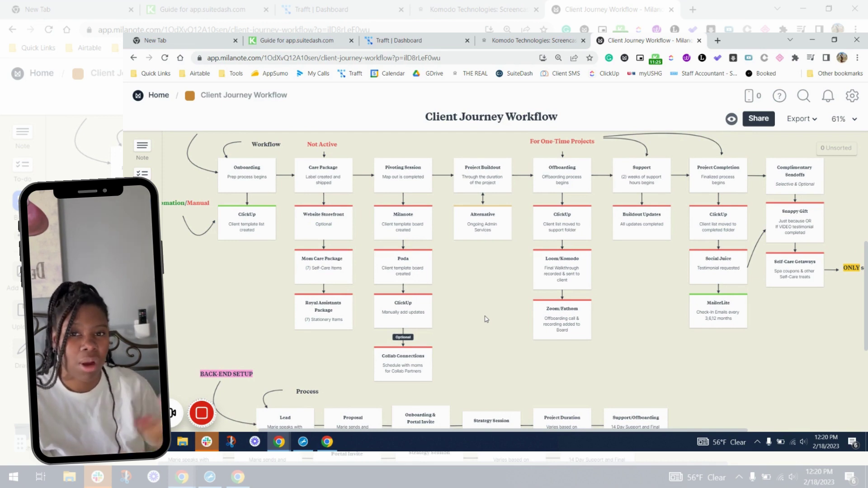
scroll(361, 272, "left", 2)
scroll(271, 240, "up", 1)
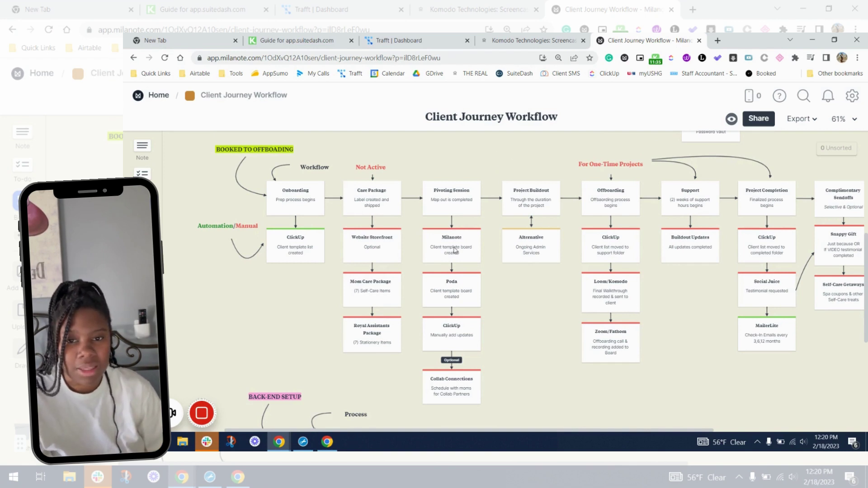
scroll(454, 248, "right", 5)
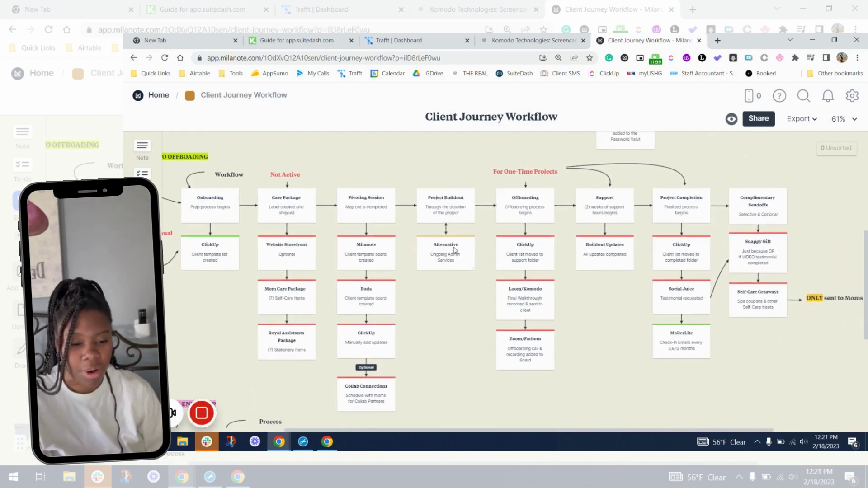
scroll(454, 250, "right", 3)
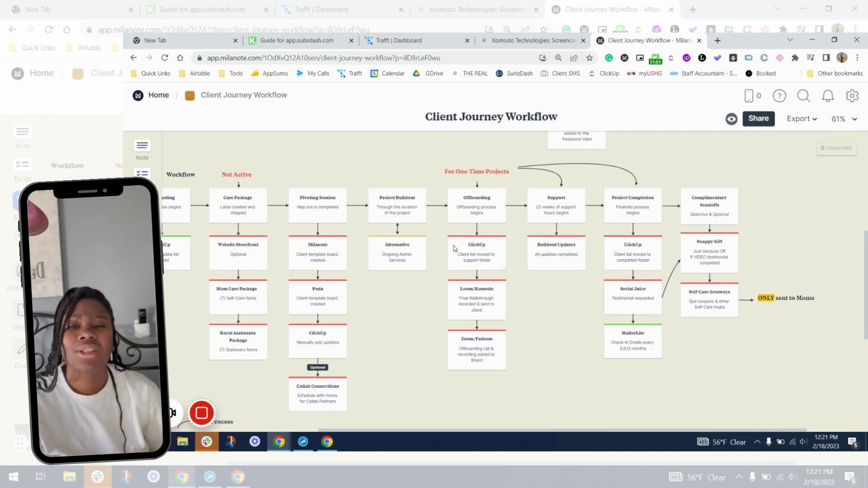
scroll(454, 248, "down", 3)
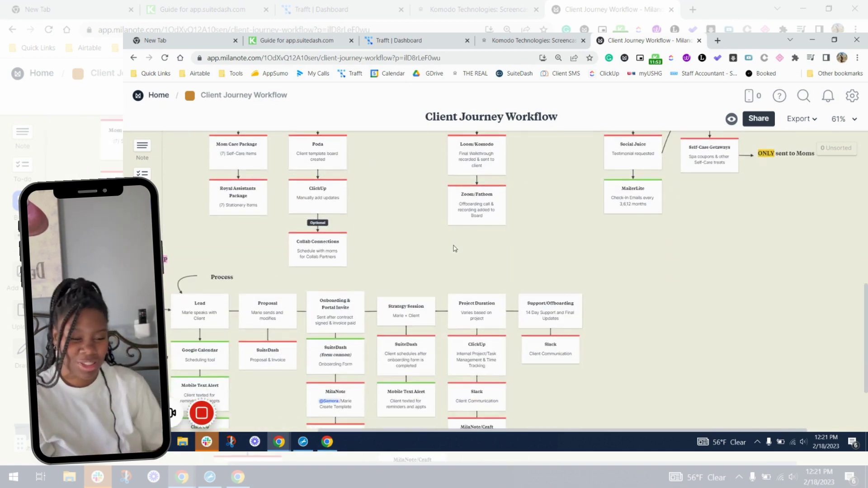
scroll(454, 248, "left", 3)
scroll(527, 251, "down", 2)
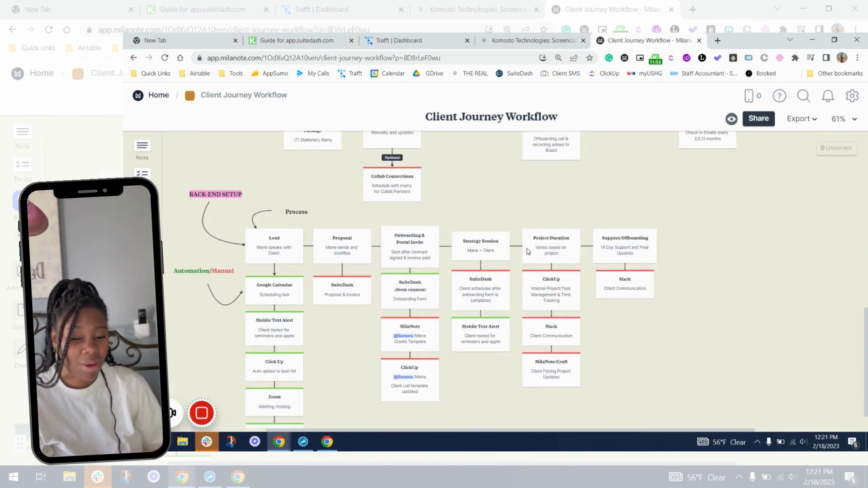
scroll(528, 249, "down", 1)
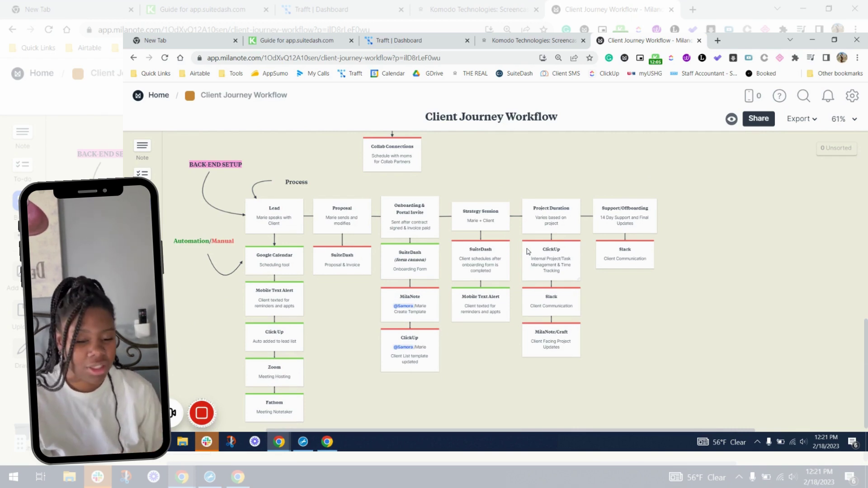
scroll(527, 249, "left", 1)
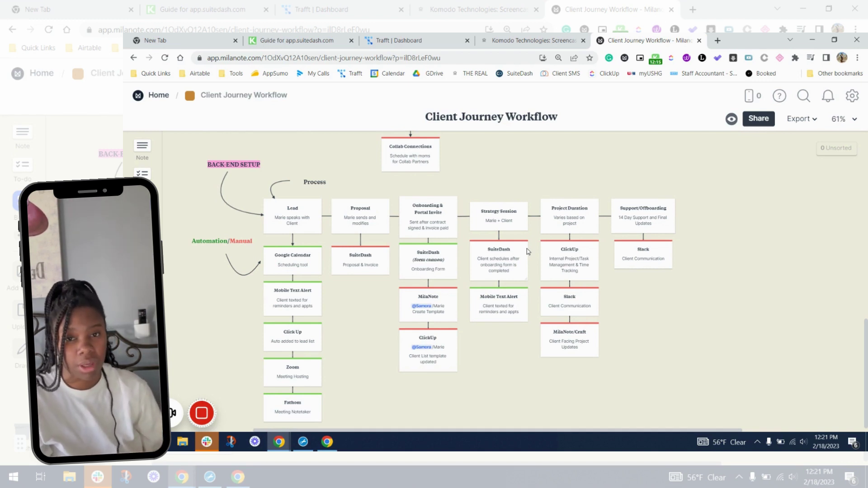
scroll(528, 249, "right", 1)
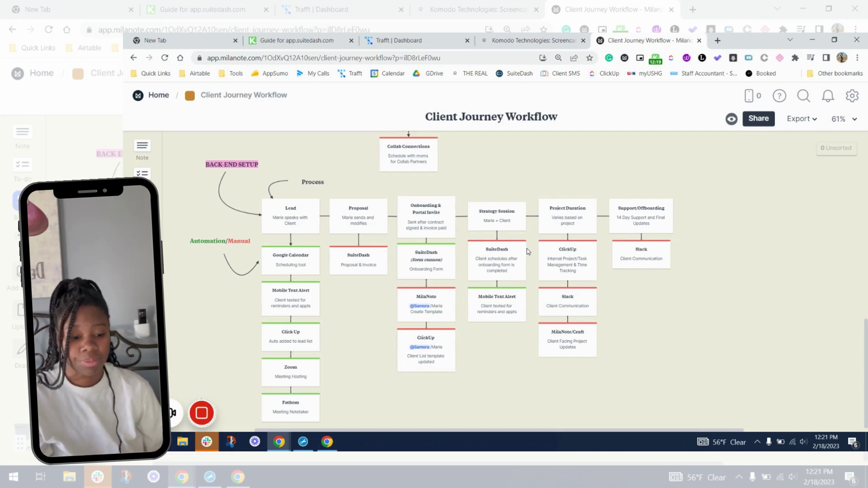
scroll(528, 250, "right", 5)
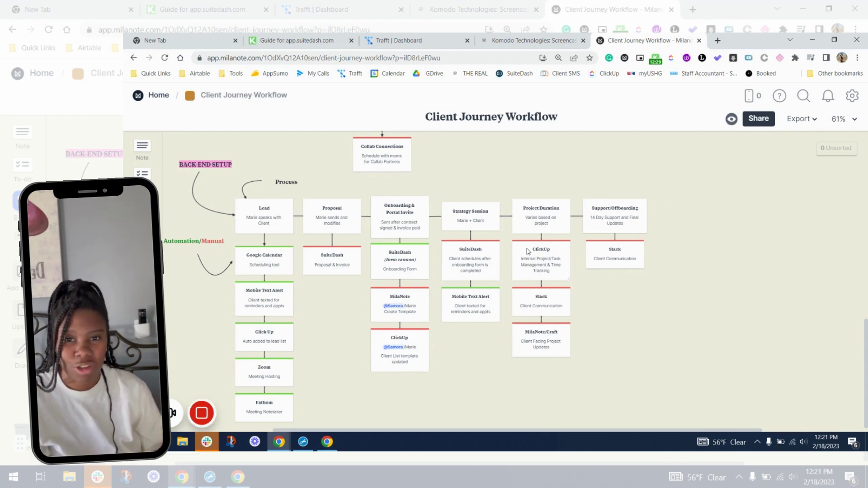
scroll(528, 251, "up", 5)
- Zoom the canvas out from 61% to 55% to fit the Onboarding-to-Support stages and Back-End Setup
scroll(527, 252, "left", 3)
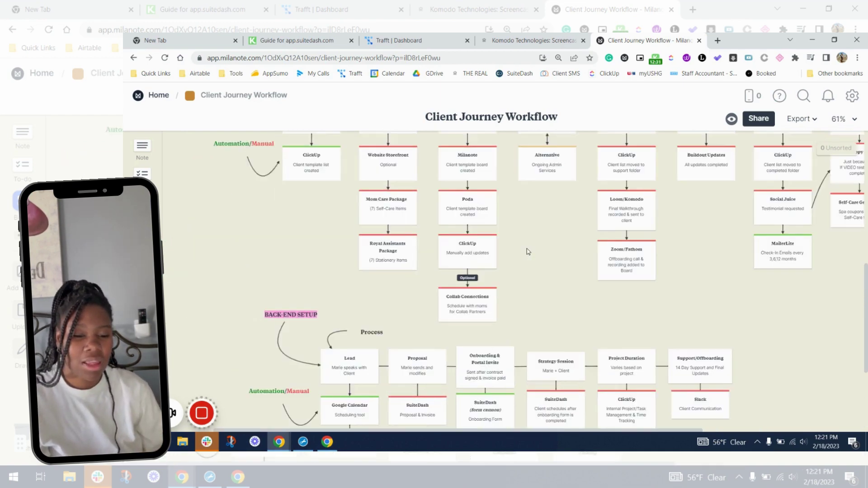
scroll(527, 252, "up", 3)
scroll(528, 251, "left", 3)
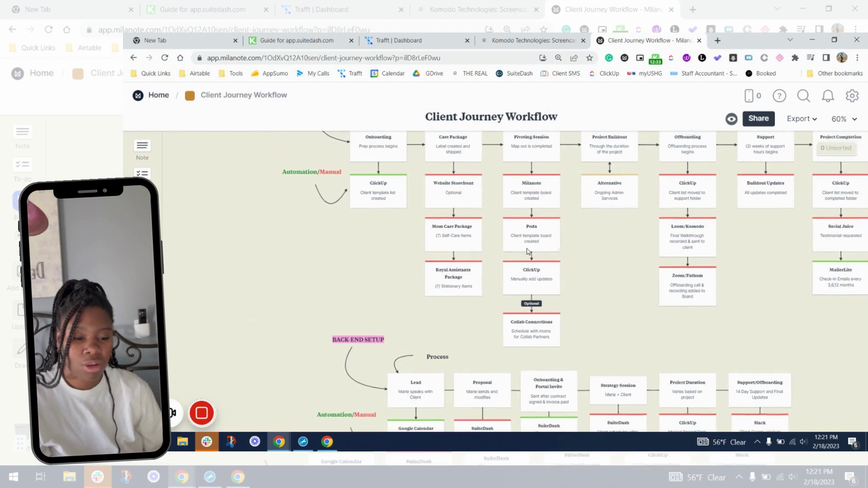
scroll(528, 251, "down", 3)
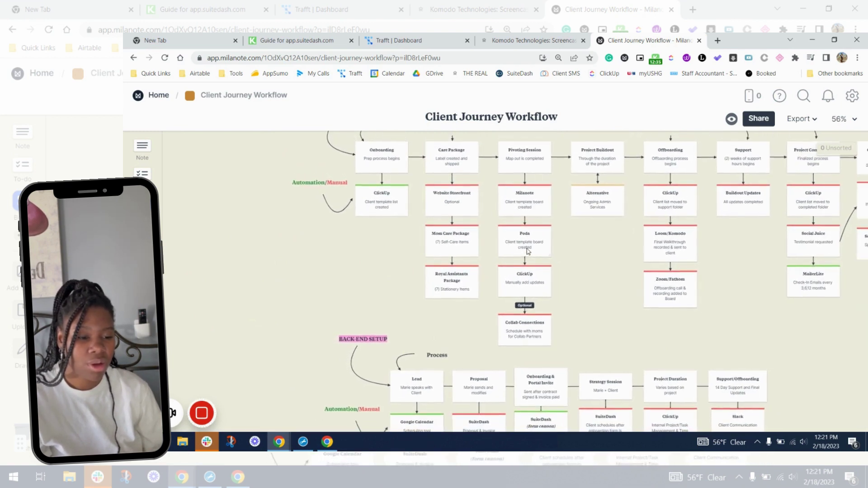
scroll(528, 250, "down", 1)
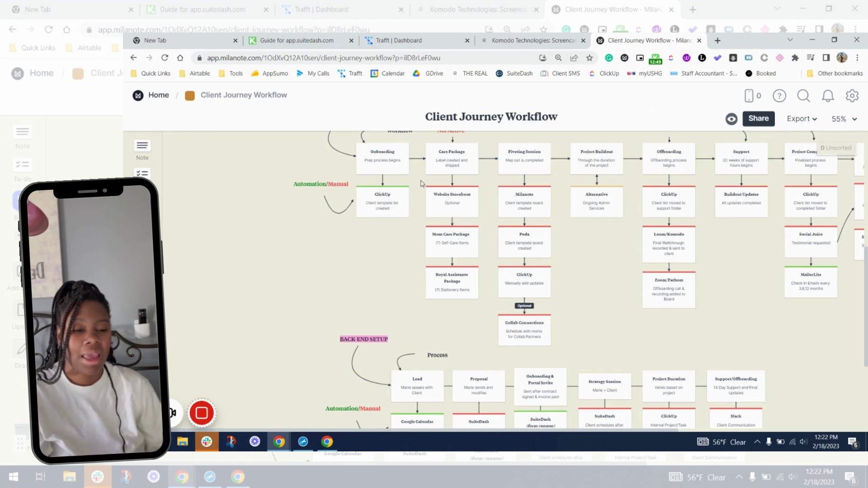
- Return to the Home page listing all boards via the Home breadcrumb
left_click(159, 96)
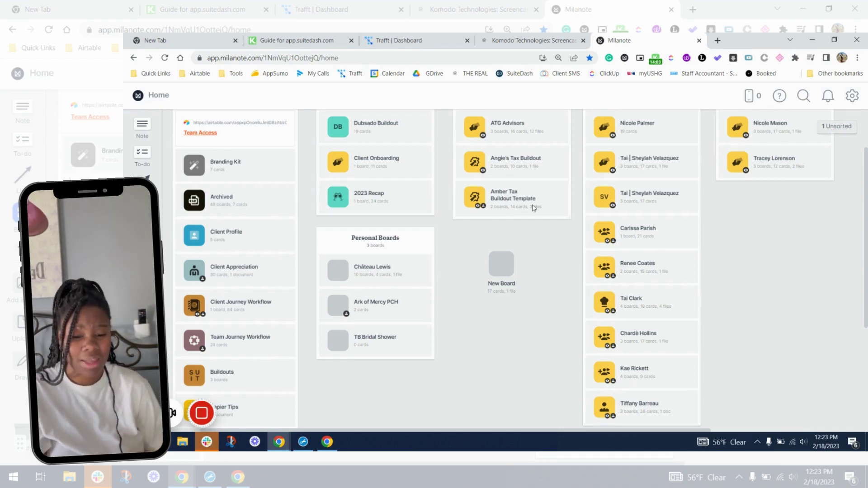
- Open the Client Onboarding board, then show and dismiss the Phase One card's options menu
scroll(548, 237, "up", 2)
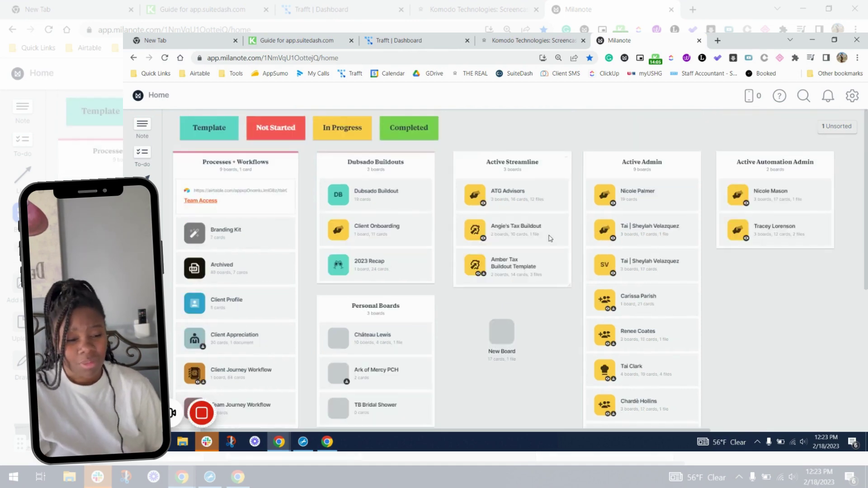
scroll(551, 238, "left", 1)
scroll(551, 239, "down", 2)
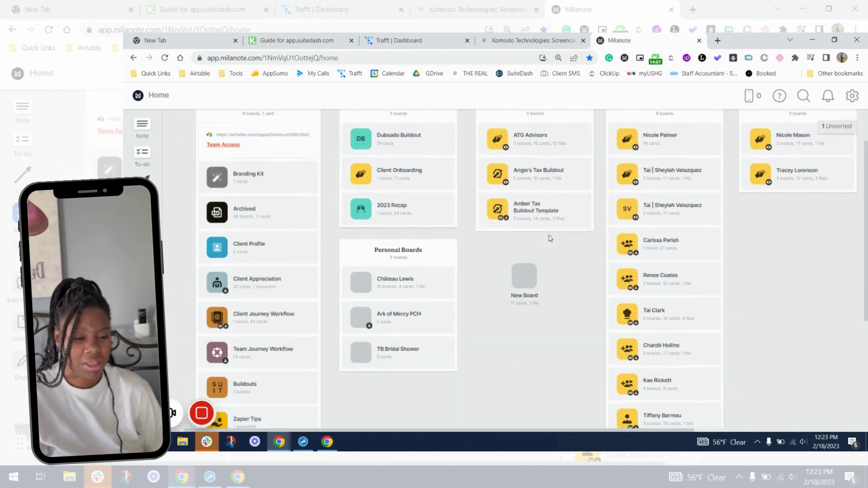
left_click(417, 180)
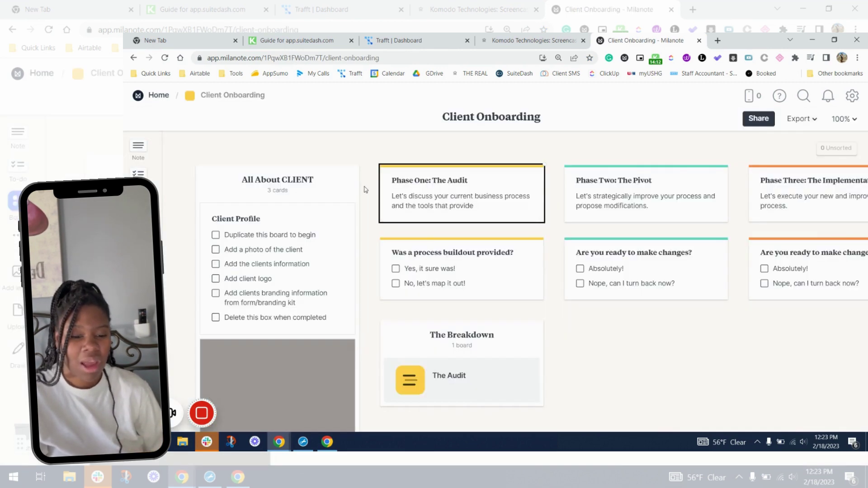
right_click(415, 179)
left_click(544, 167)
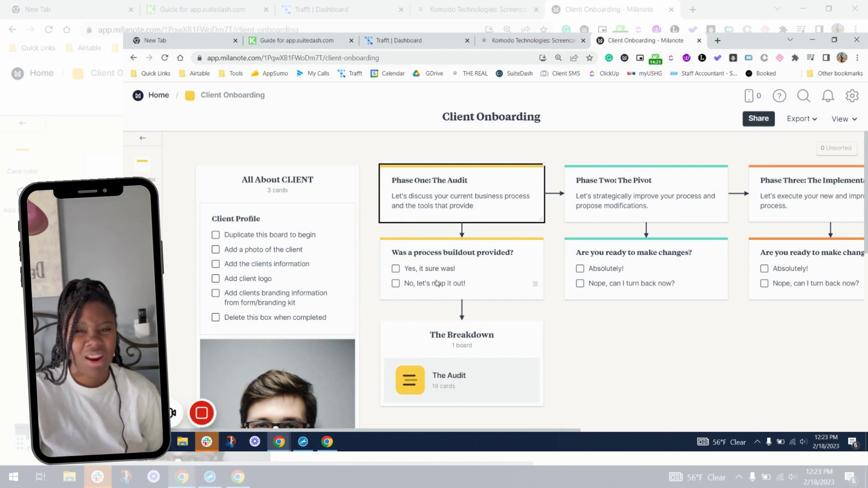
- Scroll past Phase Three, Next Steps, Important Links and the client photo card, then go Home
scroll(437, 284, "down", 1)
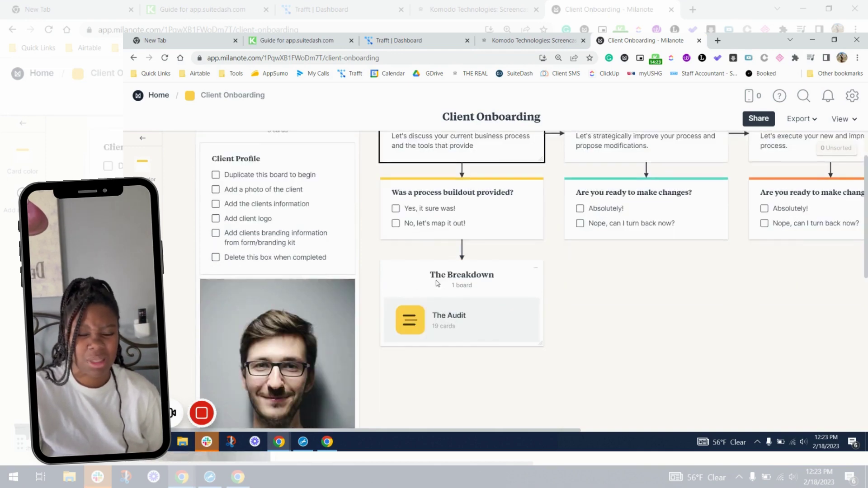
scroll(437, 284, "up", 1)
scroll(437, 284, "right", 1)
scroll(437, 284, "right", 2)
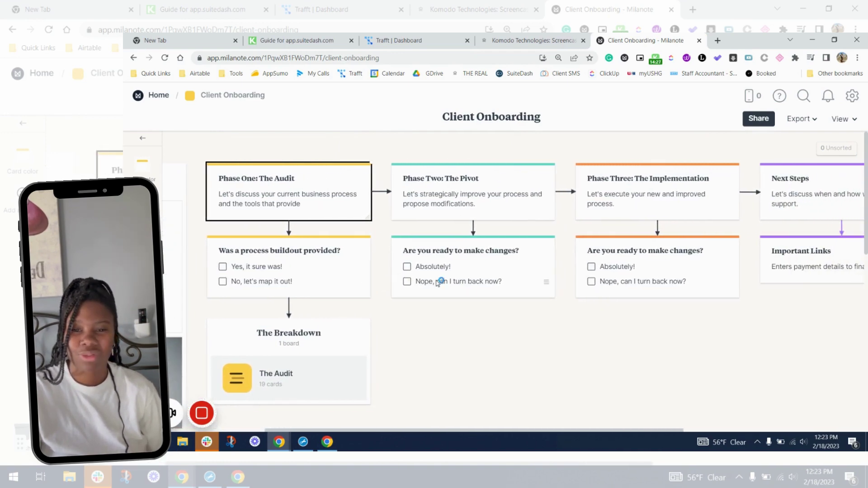
scroll(438, 283, "left", 3)
scroll(438, 283, "down", 1)
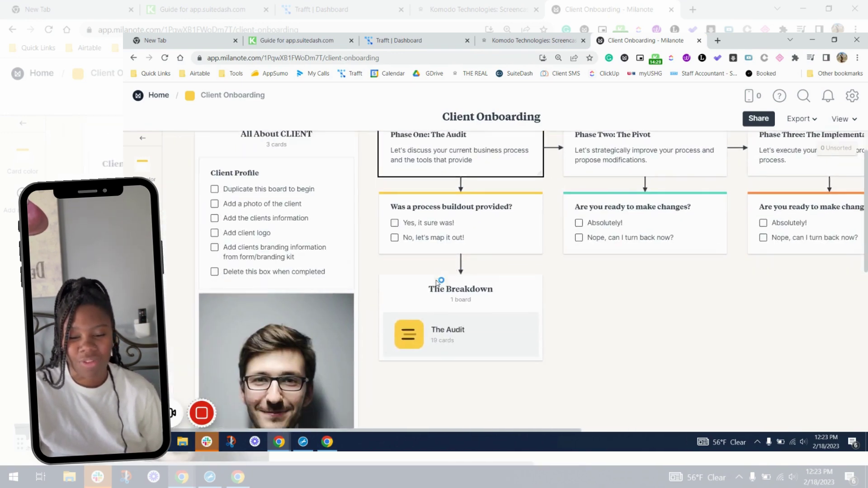
scroll(437, 283, "down", 4)
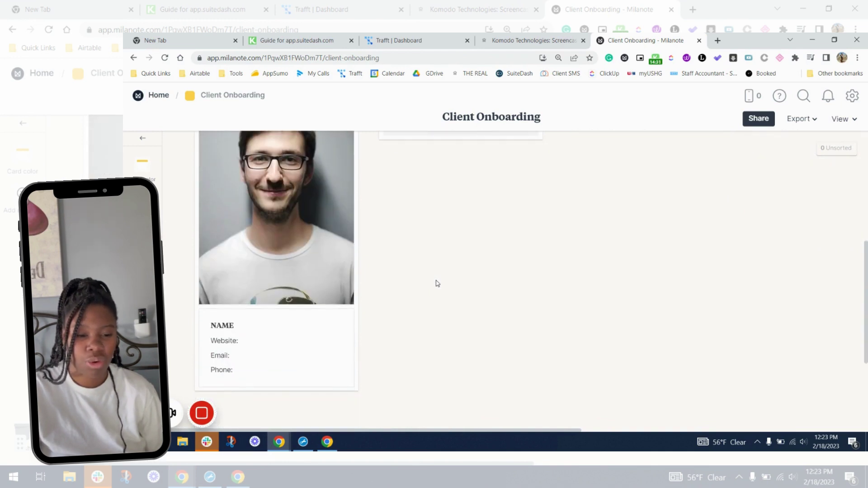
scroll(438, 284, "down", 2)
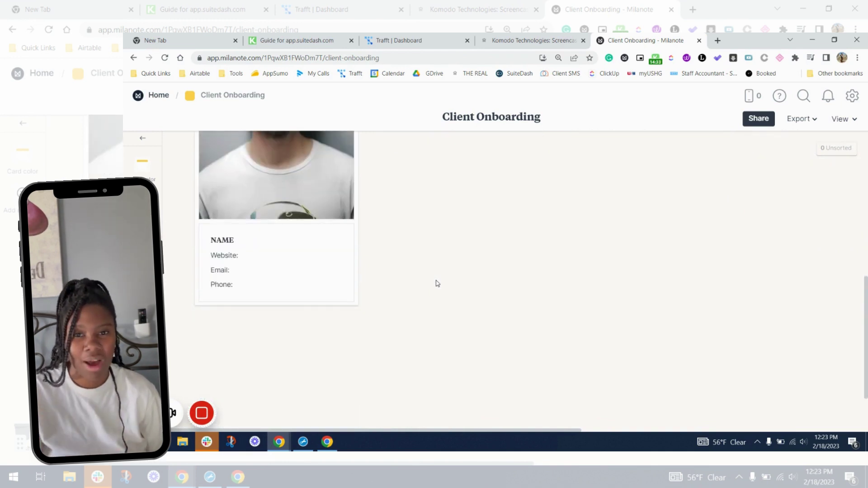
scroll(438, 283, "up", 5)
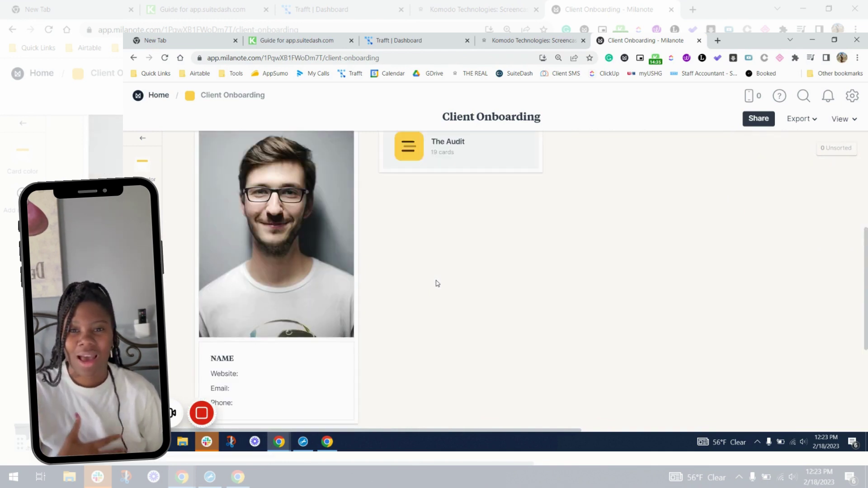
scroll(438, 283, "up", 2)
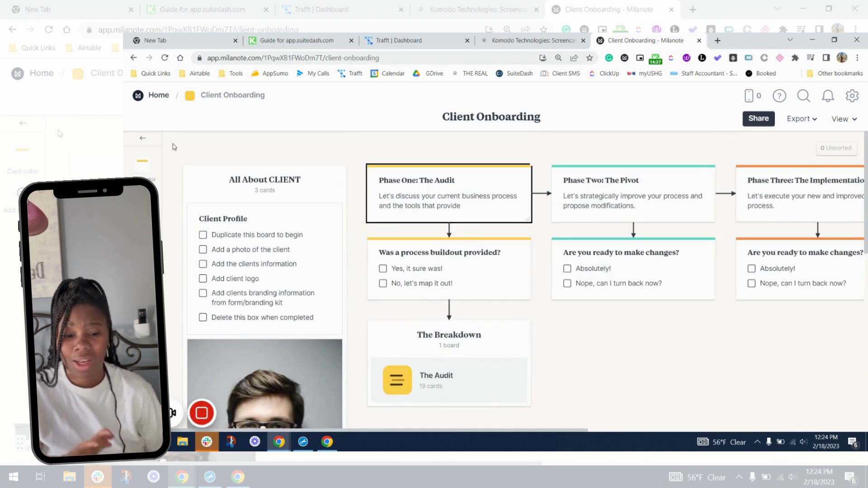
left_click(159, 98)
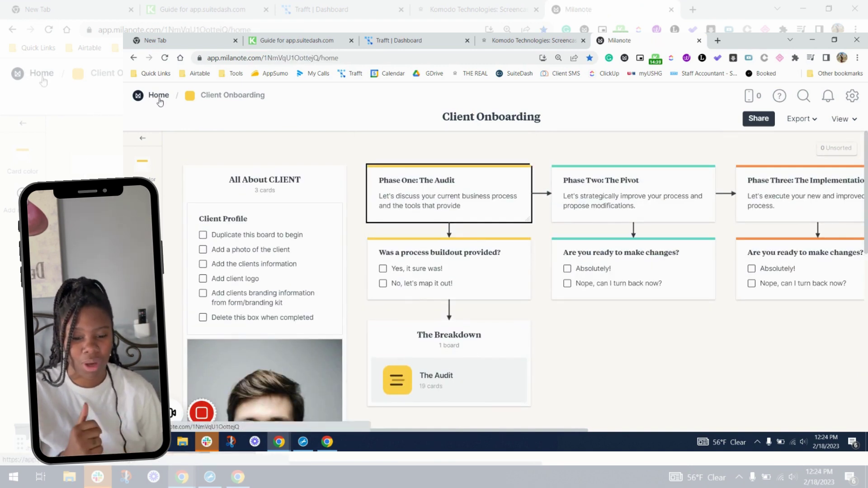